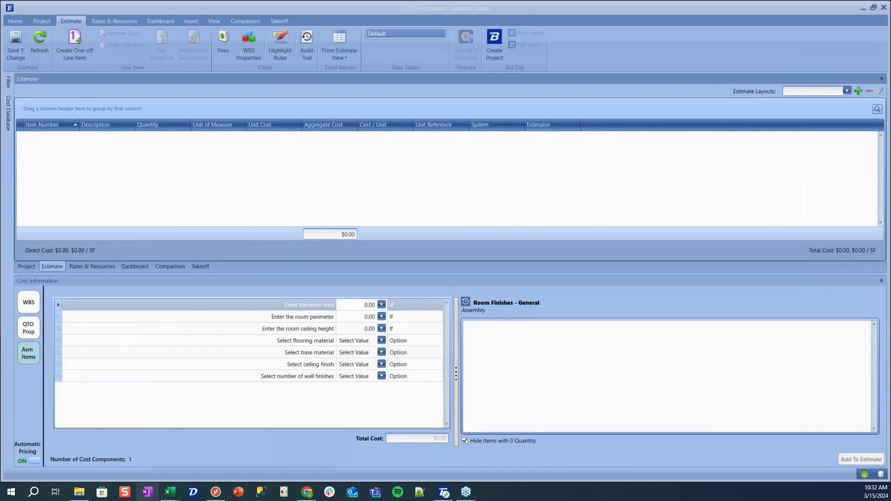
Switch to the DESTINI Hub Assemblies Full List workbook in Excel and review the assembly names through the end of the list
{"action": "mouse_move", "coordinate": [170, 497]}
{"action": "left_click", "coordinate": [181, 441]}
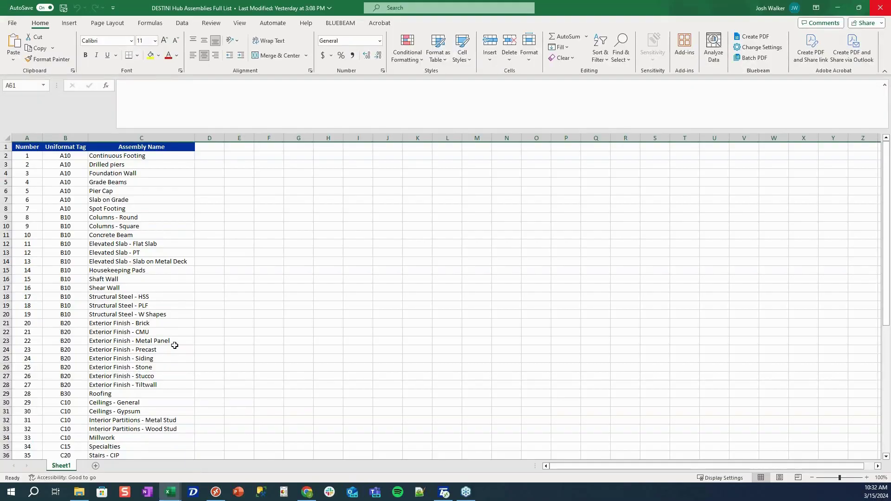
{"action": "scroll", "coordinate": [183, 329], "scroll_direction": "down", "scroll_amount": 2}
{"action": "scroll", "coordinate": [182, 329], "scroll_direction": "down", "scroll_amount": 7}
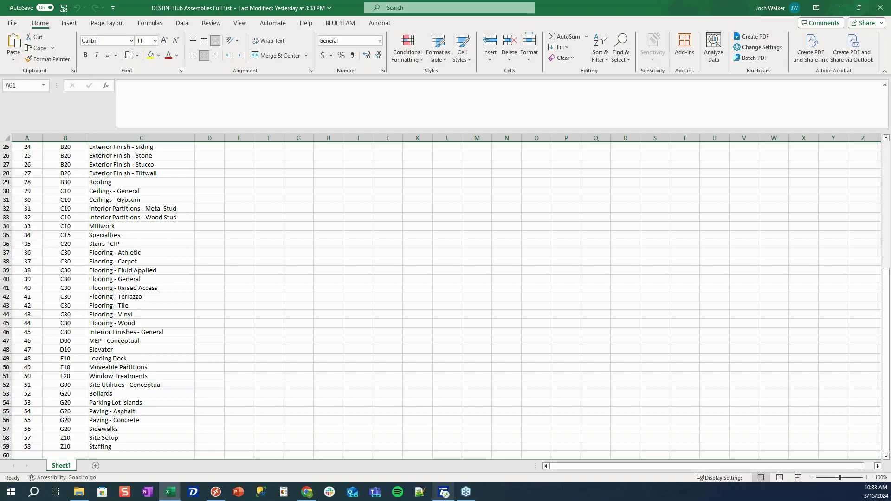
Switch back to DESTINI Estimator and enter a room area of 1000 sf, perimeter of 125 lf and ceiling height of 10 lf
{"action": "mouse_move", "coordinate": [443, 491]}
{"action": "left_click", "coordinate": [416, 424]}
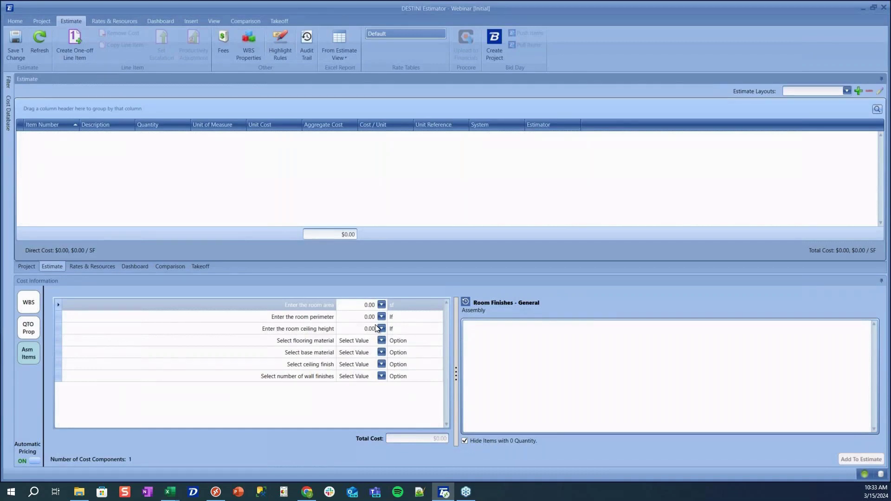
{"action": "left_click", "coordinate": [8, 115]}
{"action": "left_click", "coordinate": [363, 309]}
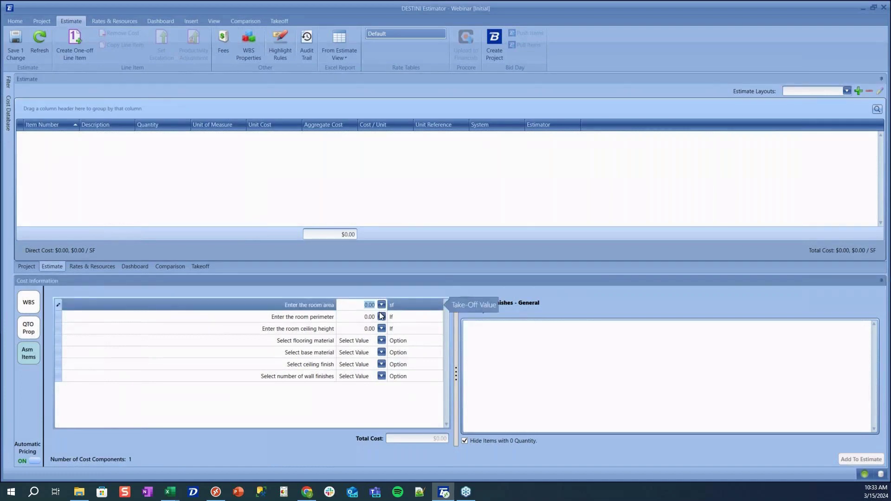
{"action": "type", "text": "1000"}
{"action": "key", "text": "Return"}
{"action": "type", "text": "125"}
{"action": "key", "text": "Return"}
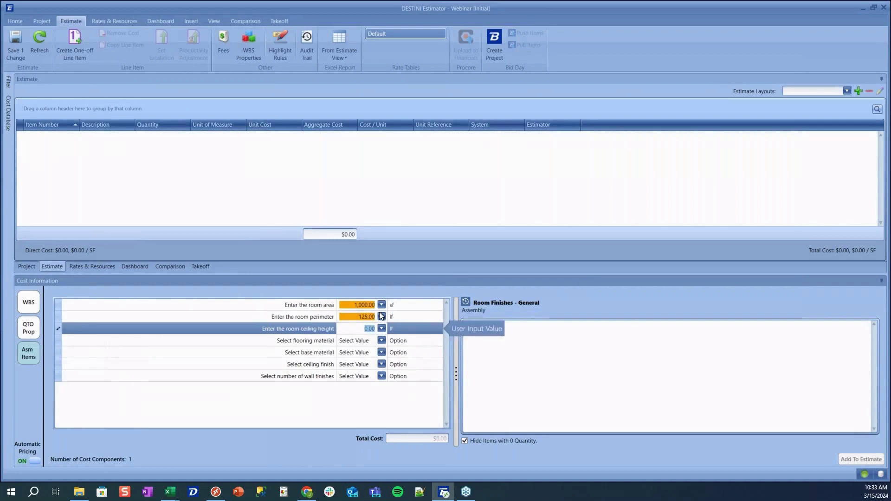
{"action": "type", "text": "10"}
{"action": "key", "text": "Return"}
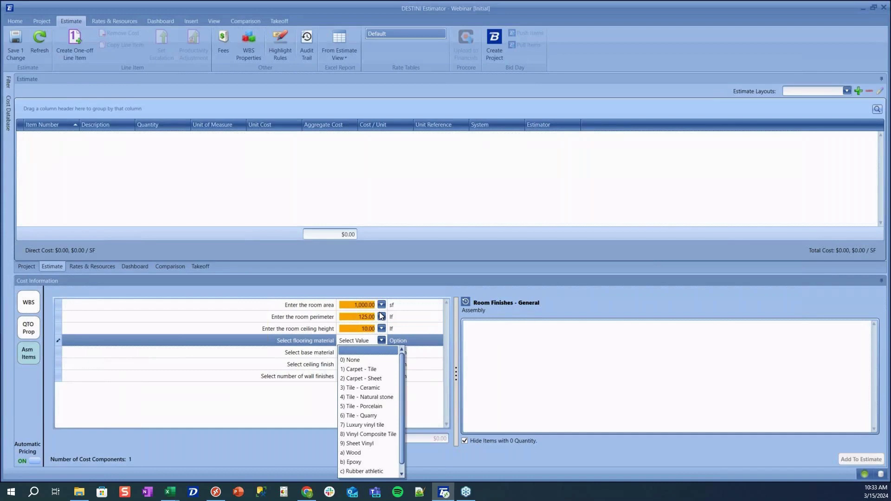
Set the flooring material of the Room Finishes - General assembly to Tile - Porcelain
{"action": "left_click", "coordinate": [308, 347]}
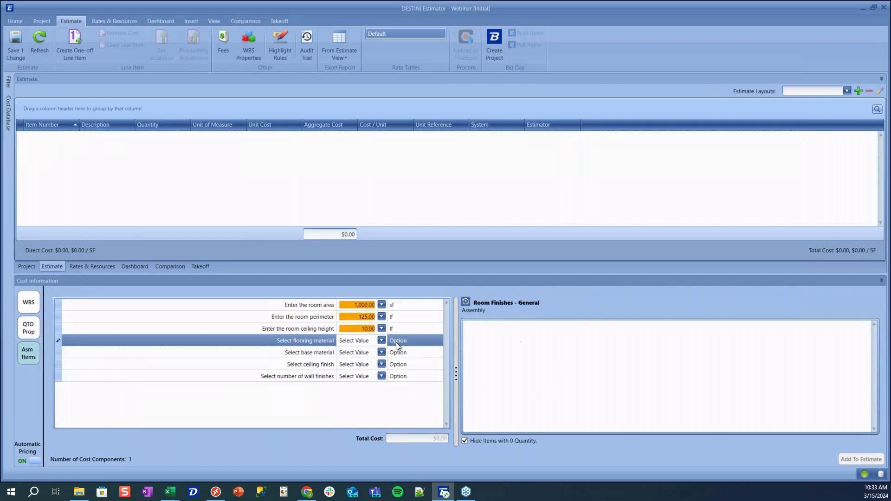
{"action": "left_click", "coordinate": [384, 341]}
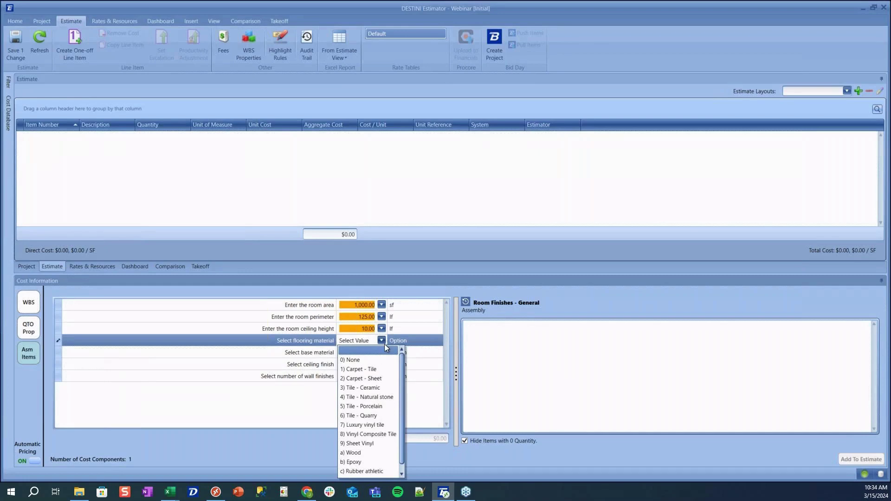
{"action": "left_click", "coordinate": [371, 409]}
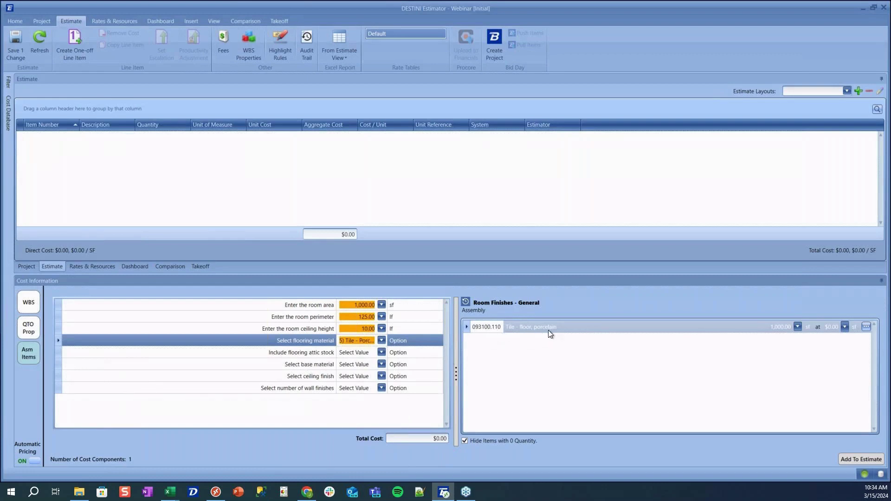
Change the flooring material to Epoxy and include flooring attic stock at 10%
{"action": "left_click", "coordinate": [372, 342]}
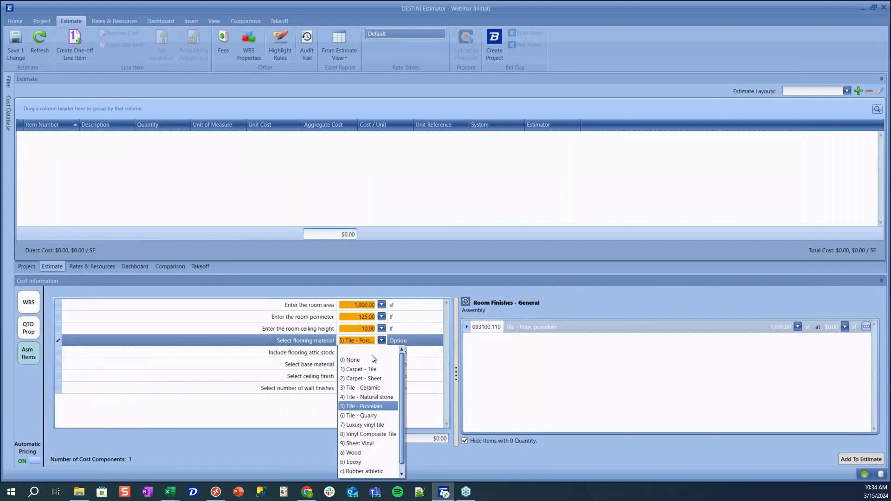
{"action": "left_click", "coordinate": [367, 461]}
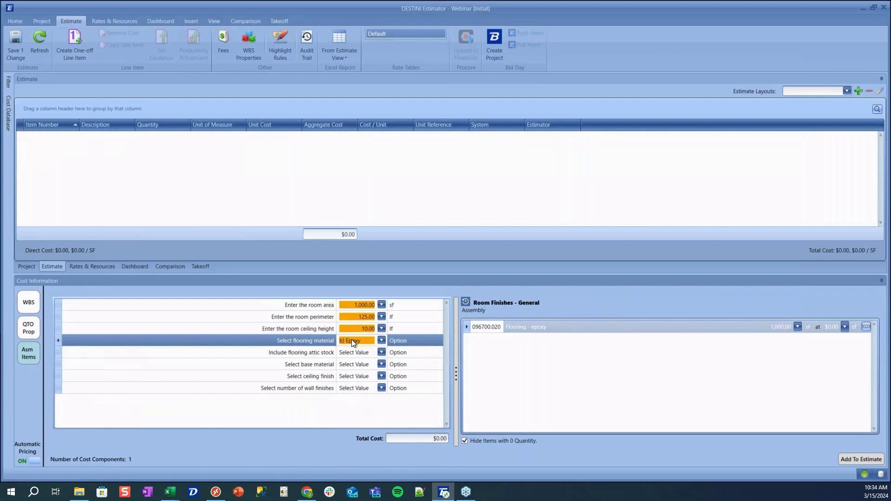
{"action": "left_click", "coordinate": [364, 353]}
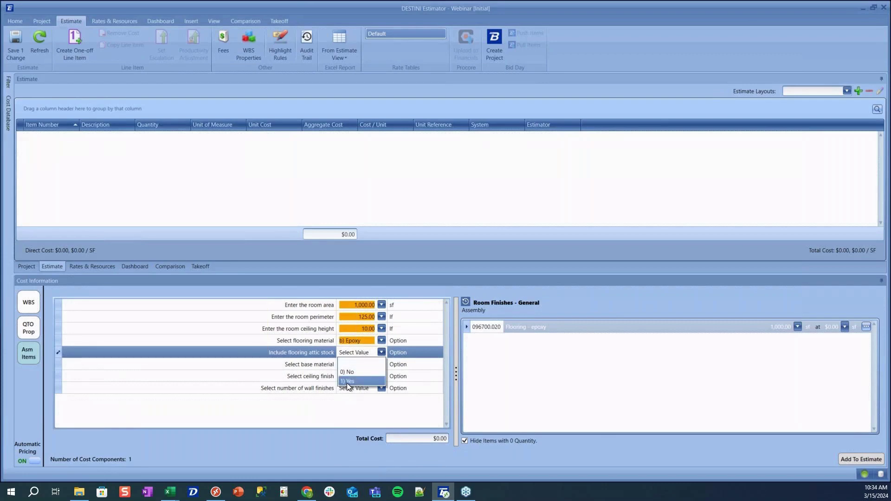
{"action": "left_click", "coordinate": [348, 382]}
{"action": "left_click", "coordinate": [356, 364]}
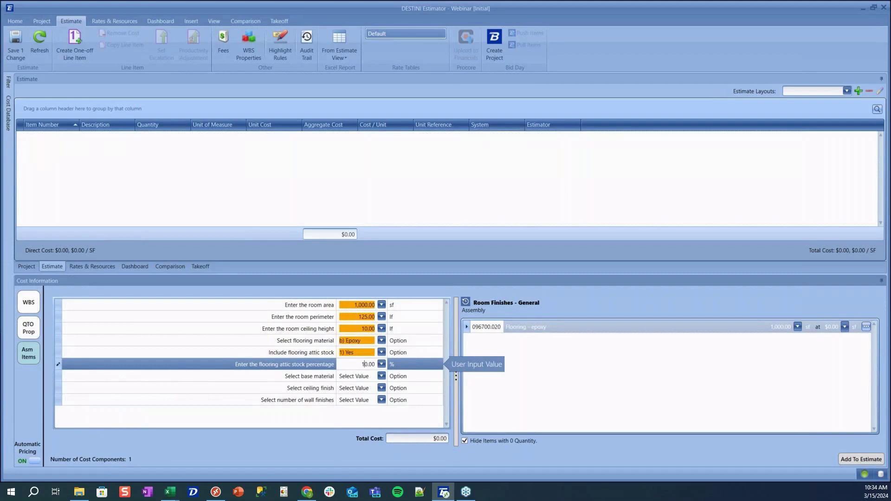
Set the base material to Epoxy and answer No to including base attic stock
{"action": "left_click", "coordinate": [361, 376]}
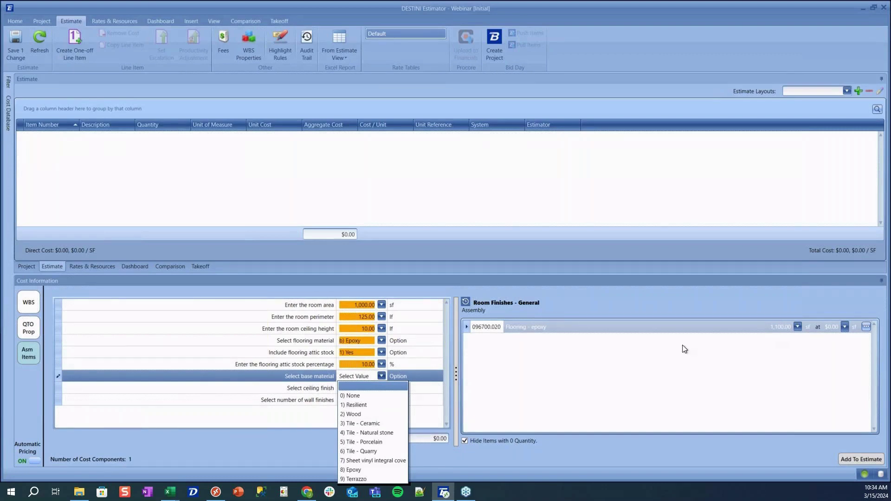
{"action": "left_click", "coordinate": [377, 469]}
{"action": "left_click", "coordinate": [366, 387]}
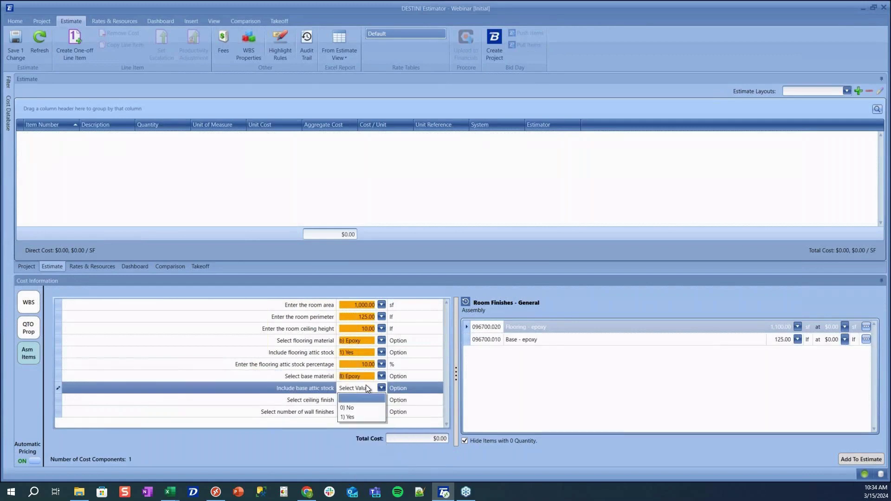
{"action": "left_click", "coordinate": [361, 409]}
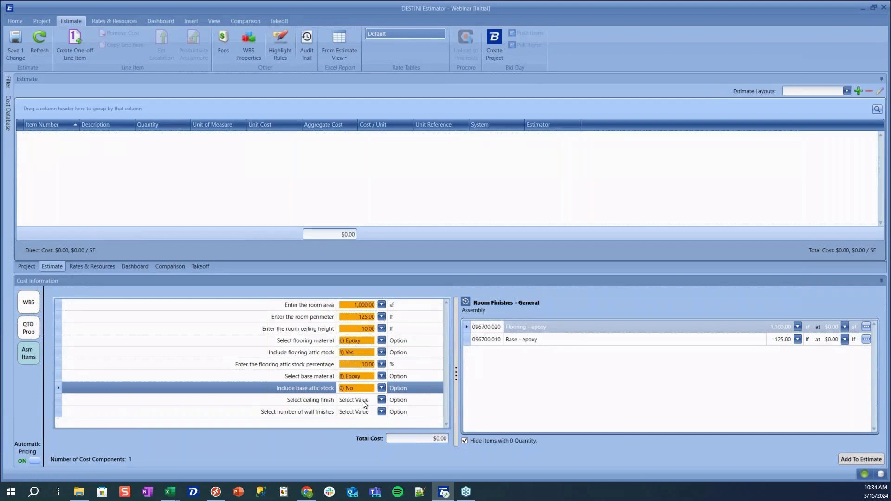
Set the ceiling finish to Paint - exposed joist & deck and specify one wall finish using Vinyl Wallcovering
{"action": "left_click", "coordinate": [364, 401]}
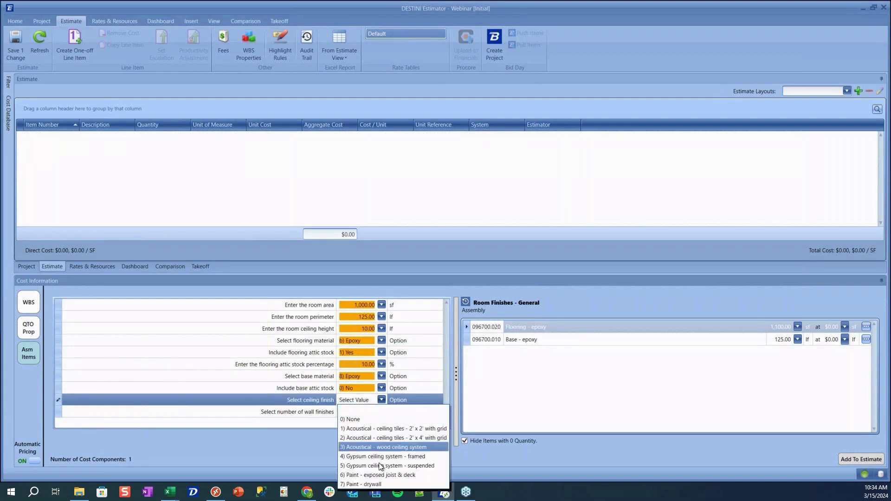
{"action": "left_click", "coordinate": [379, 476]}
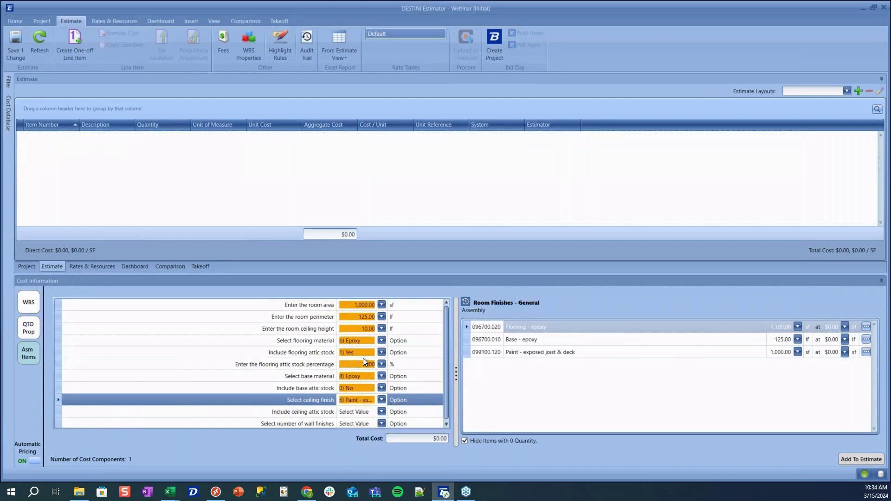
{"action": "left_click", "coordinate": [369, 421]}
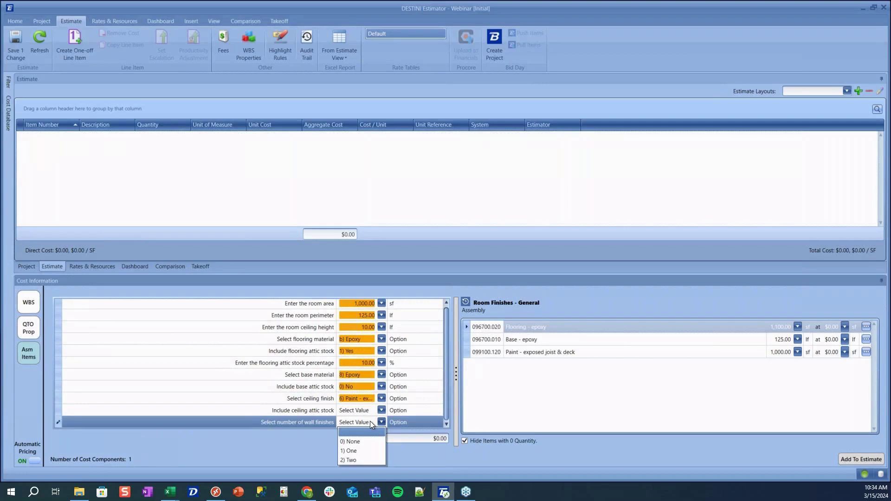
{"action": "left_click", "coordinate": [358, 451]}
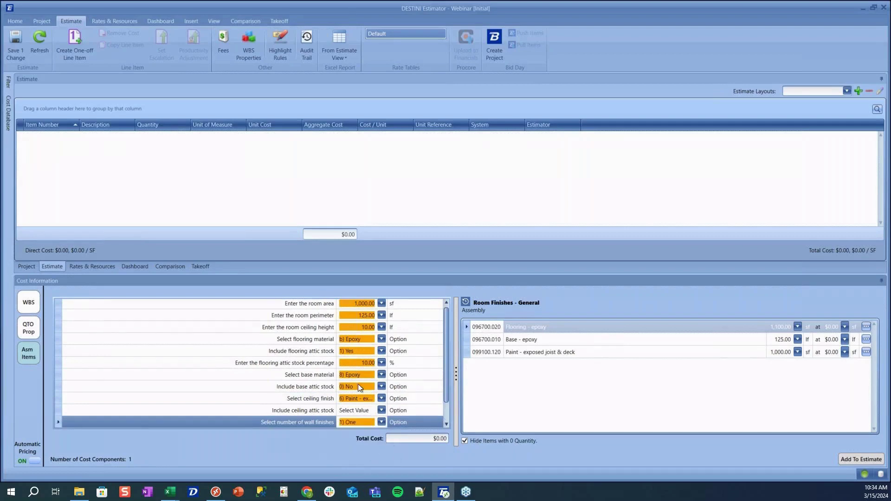
{"action": "scroll", "coordinate": [353, 378], "scroll_direction": "down", "scroll_amount": 1}
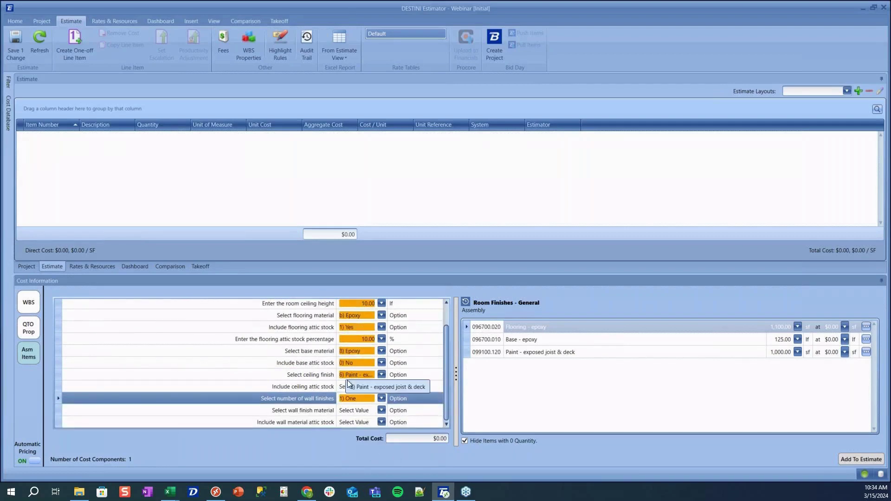
{"action": "left_click", "coordinate": [369, 409]}
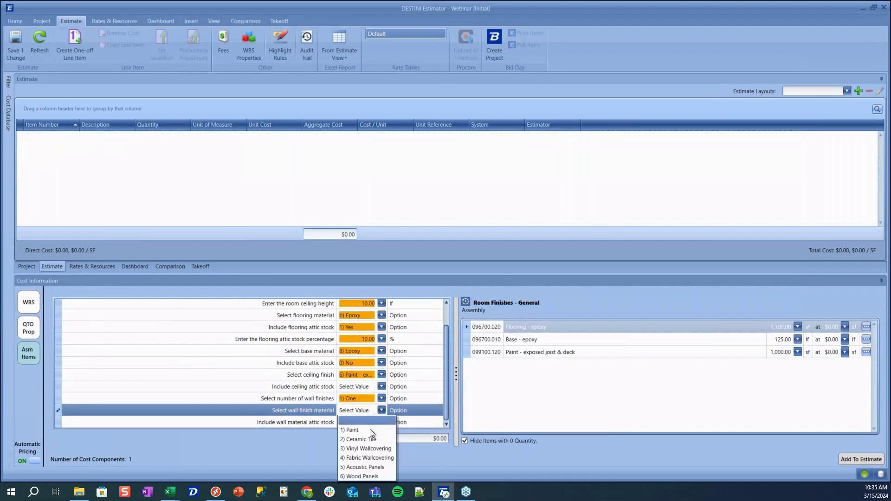
{"action": "left_click", "coordinate": [372, 448]}
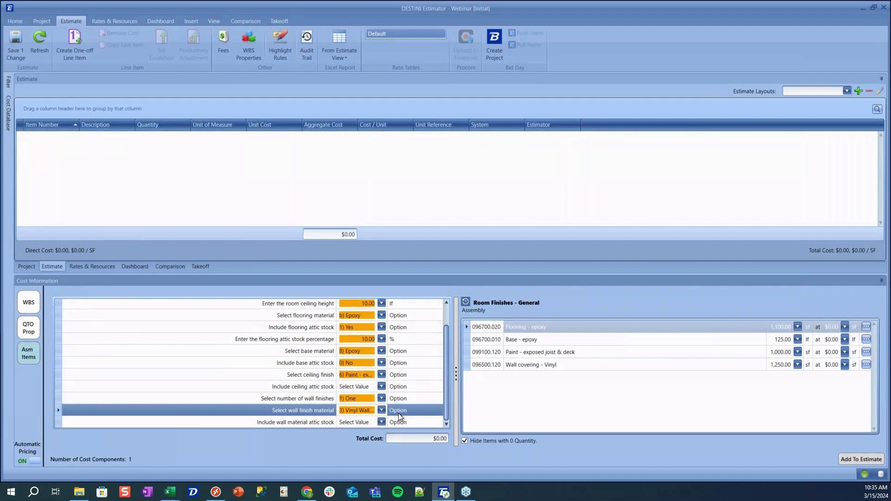
Switch to the 2024.03.05 DESTINI Hub workbook in Excel and examine the Line Items sheet across its cost and WBS property columns
{"action": "mouse_move", "coordinate": [177, 498]}
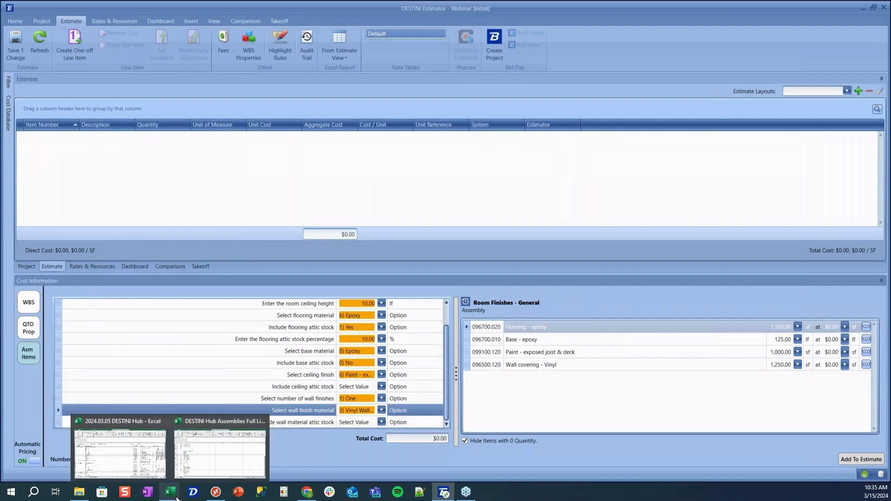
{"action": "left_click", "coordinate": [120, 448]}
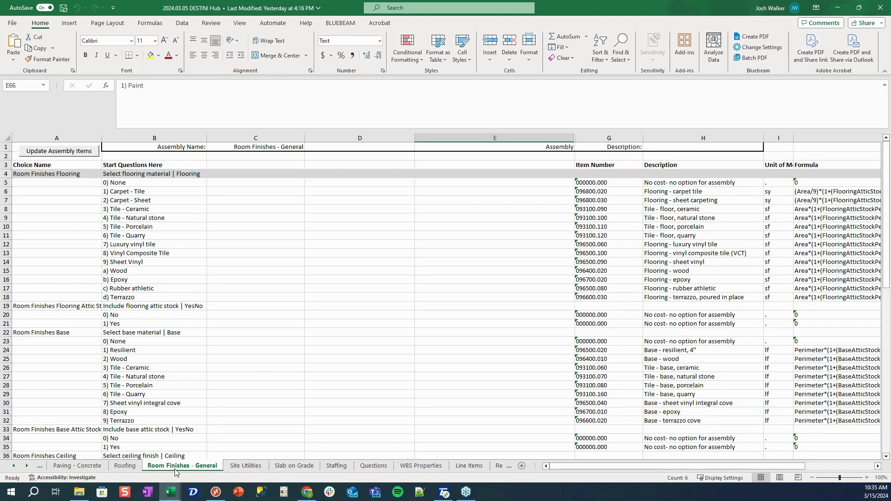
{"action": "left_click", "coordinate": [470, 467]}
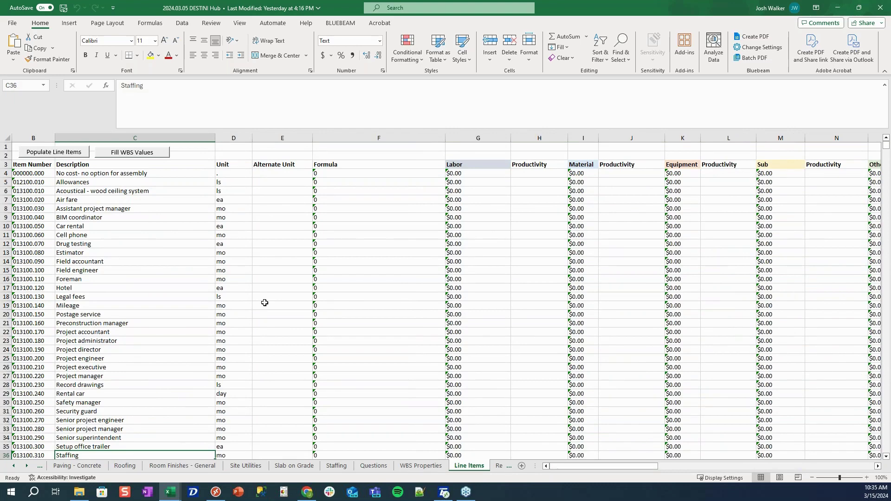
{"action": "left_click_drag", "start_coordinate": [599, 465], "coordinate": [669, 463]}
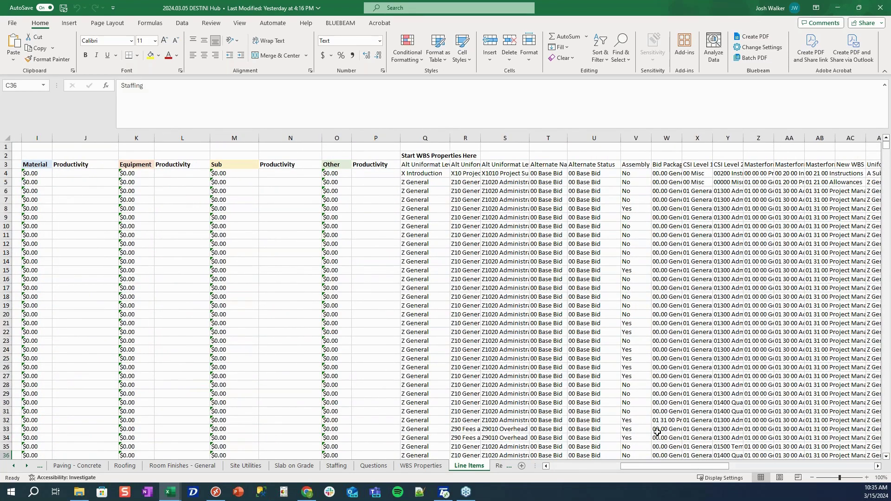
Return to the Room Finishes - General sheet and examine the flooring choice name, its question and the answer options down to Terrazzo
{"action": "left_click", "coordinate": [220, 471]}
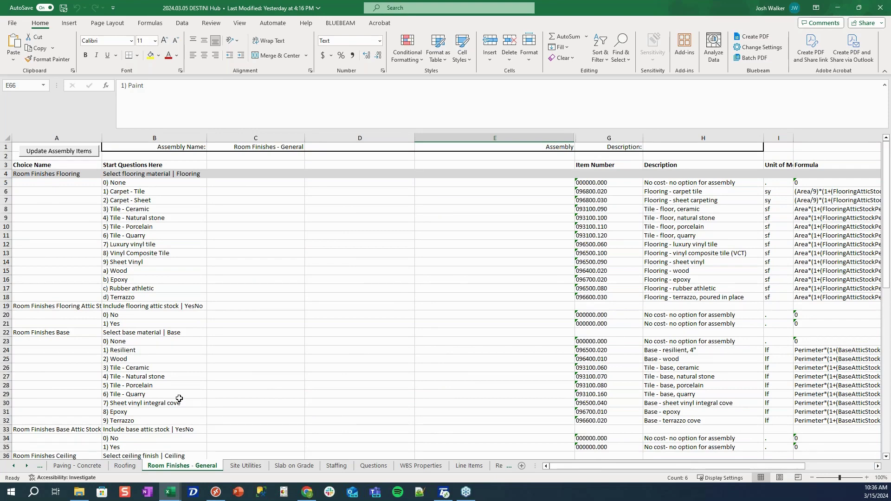
{"action": "left_click", "coordinate": [56, 175]}
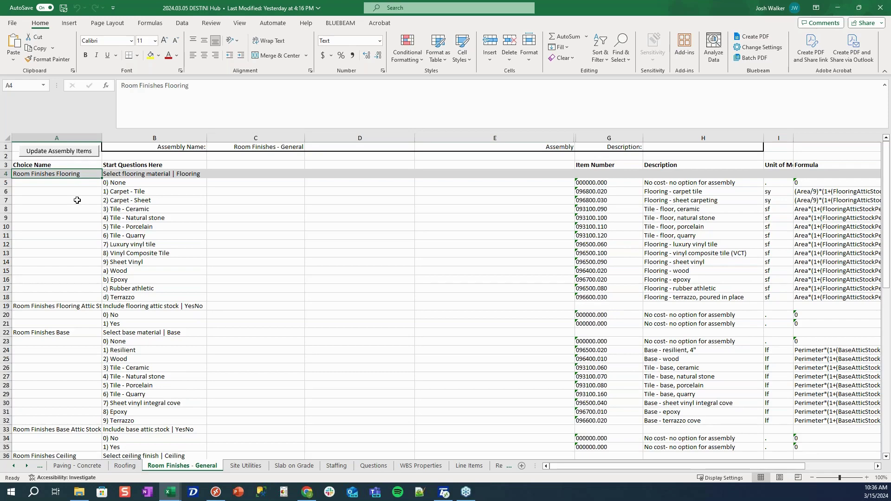
{"action": "left_click", "coordinate": [150, 173]}
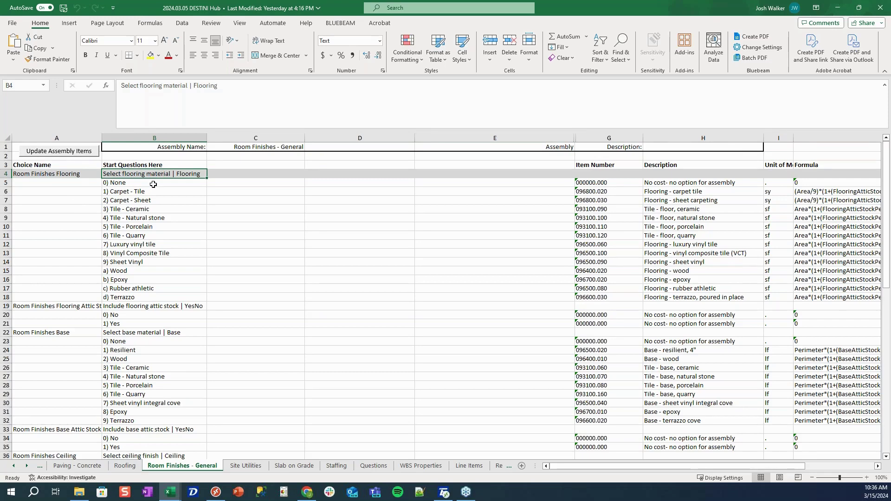
{"action": "left_click", "coordinate": [153, 184]}
{"action": "left_click", "coordinate": [151, 299]}
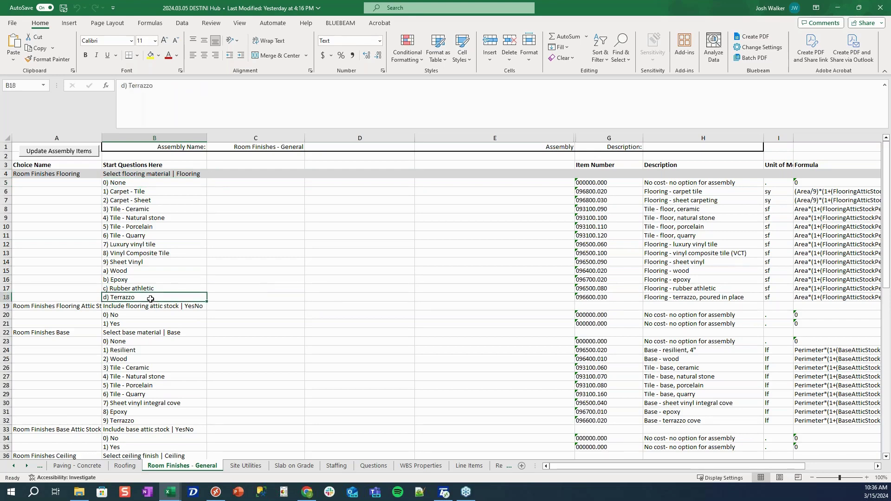
Switch back to DESTINI Estimator and change the flooring material to Terrazzo
{"action": "left_click", "coordinate": [445, 493]}
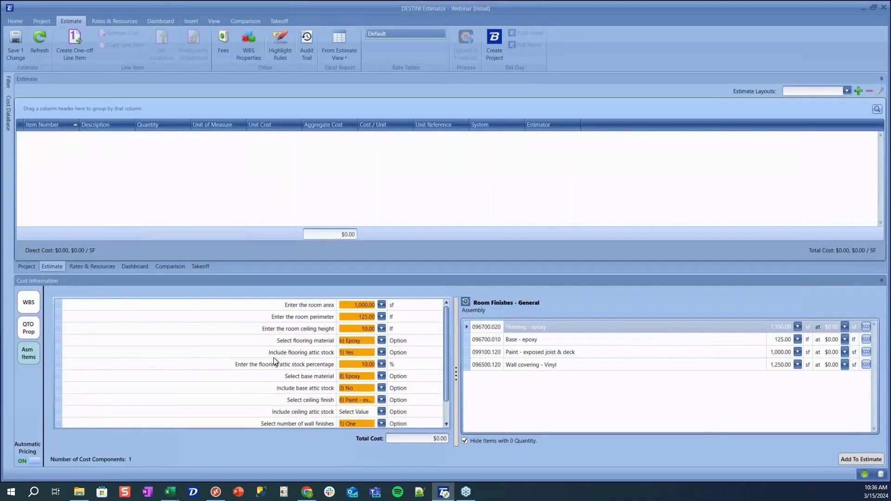
{"action": "left_click", "coordinate": [382, 341]}
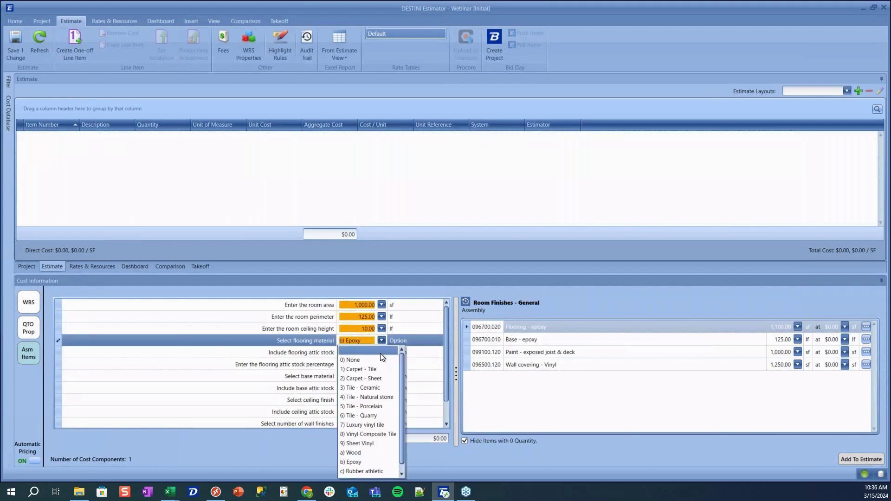
{"action": "scroll", "coordinate": [362, 471], "scroll_direction": "down", "scroll_amount": 1}
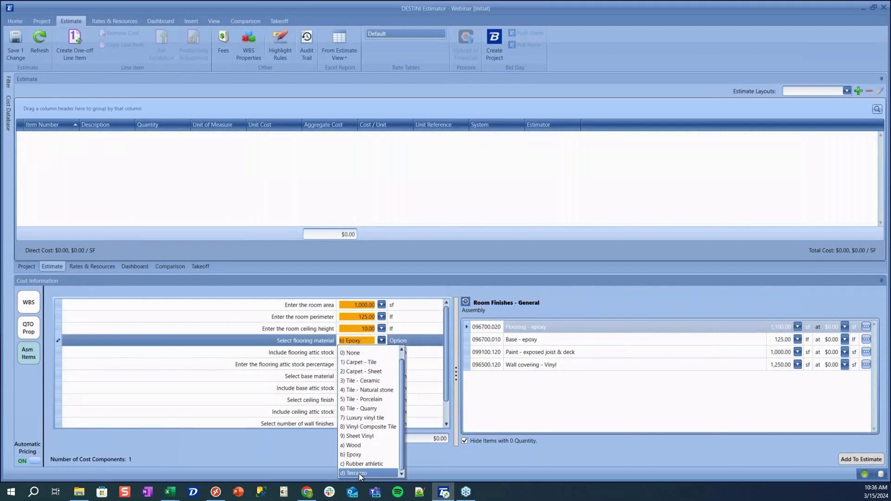
{"action": "left_click", "coordinate": [360, 473]}
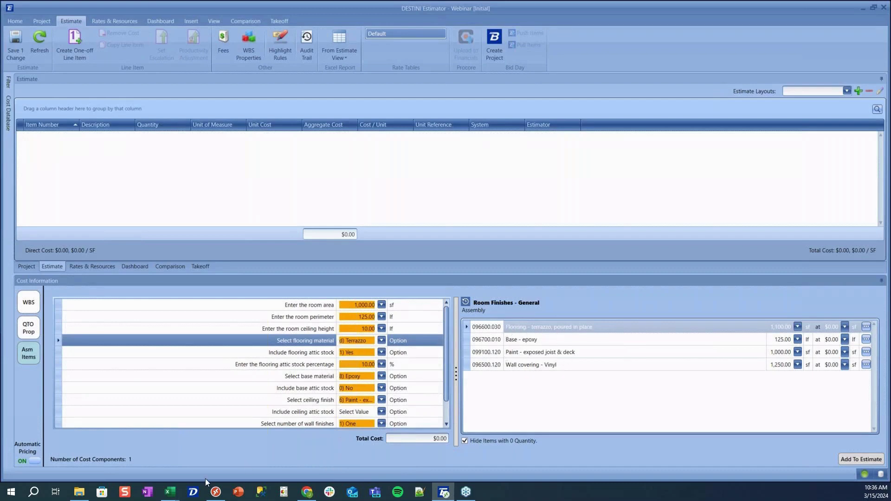
Switch to the 2024.03.05 DESTINI Hub workbook in Excel and examine the flooring answer options and the line item tied to Terrazzo
{"action": "mouse_move", "coordinate": [170, 492]}
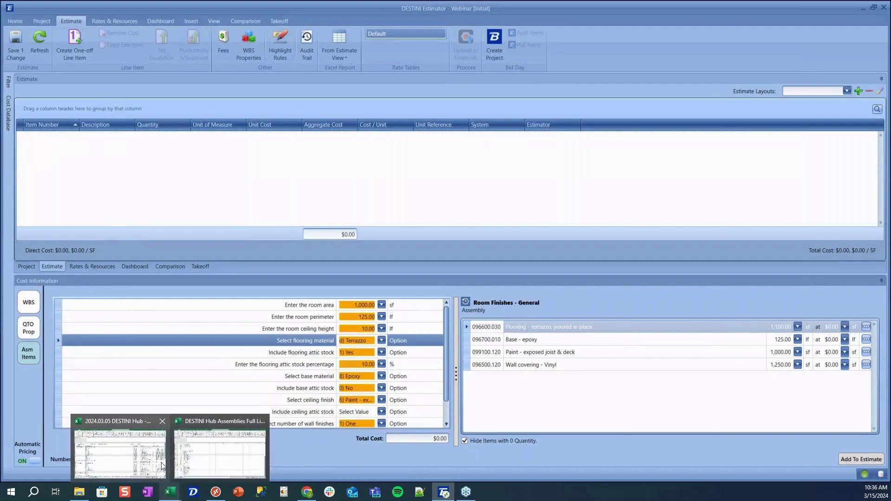
{"action": "left_click", "coordinate": [162, 466]}
{"action": "left_click", "coordinate": [590, 298]}
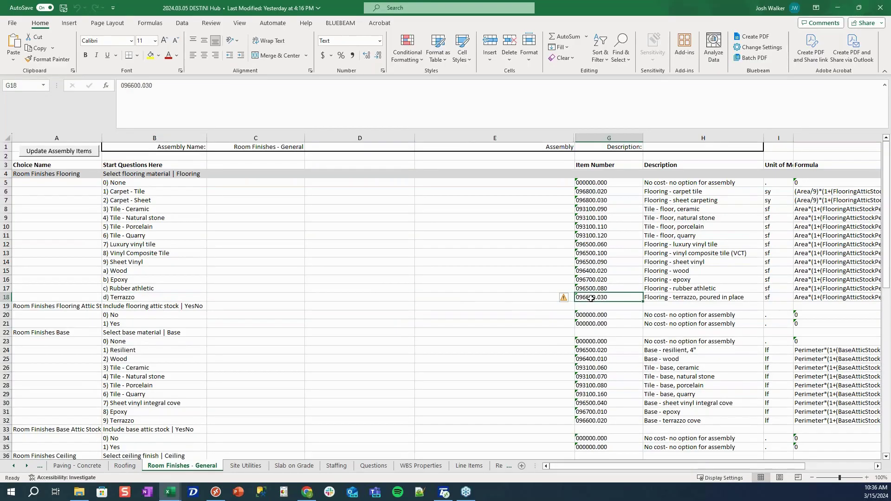
{"action": "left_click_drag", "start_coordinate": [591, 298], "coordinate": [697, 298]}
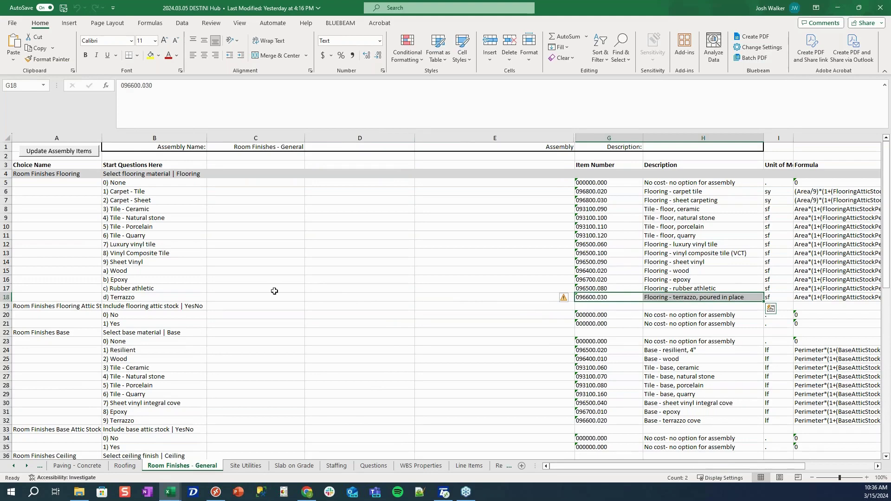
{"action": "left_click", "coordinate": [130, 297]}
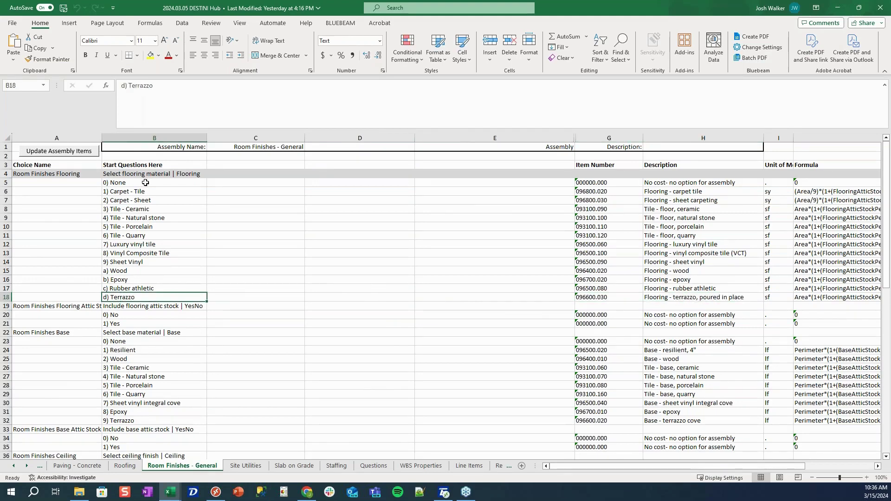
{"action": "left_click_drag", "start_coordinate": [145, 183], "coordinate": [131, 297]}
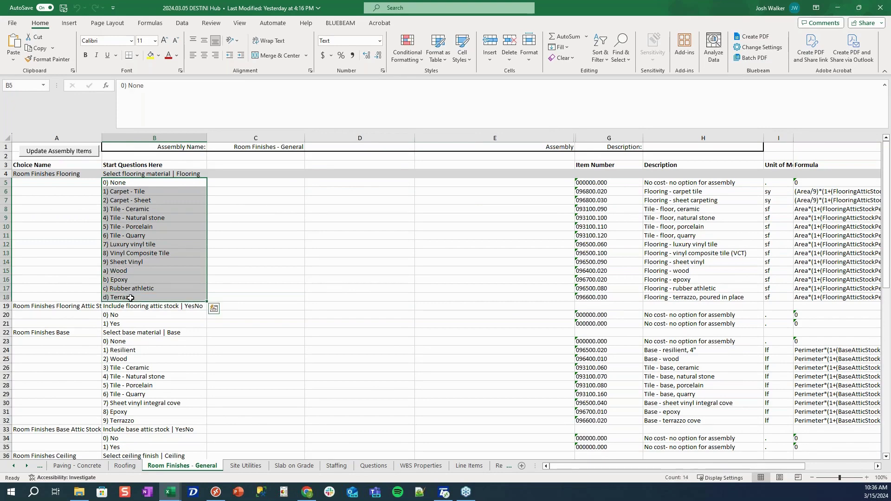
{"action": "left_click_drag", "start_coordinate": [622, 298], "coordinate": [666, 297]}
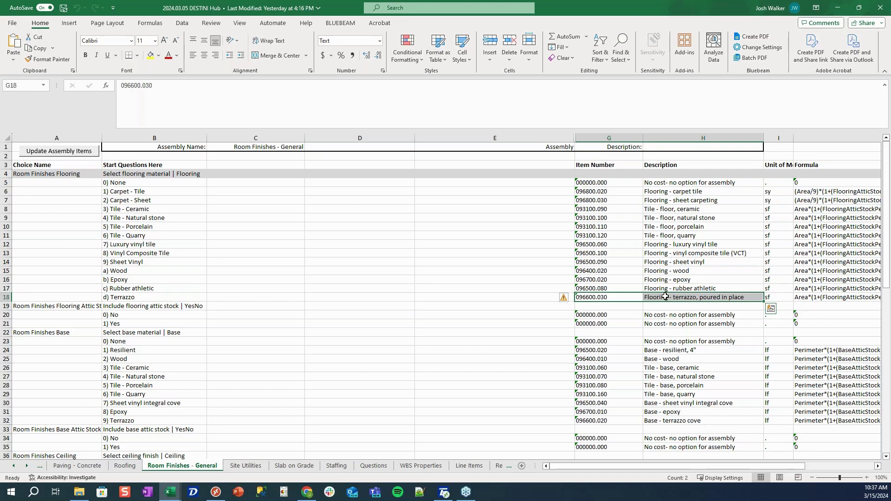
Examine the quantity formulas of the terrazzo and carpet tile flooring items on the Room Finishes - General sheet
{"action": "left_click_drag", "start_coordinate": [762, 466], "coordinate": [833, 471]}
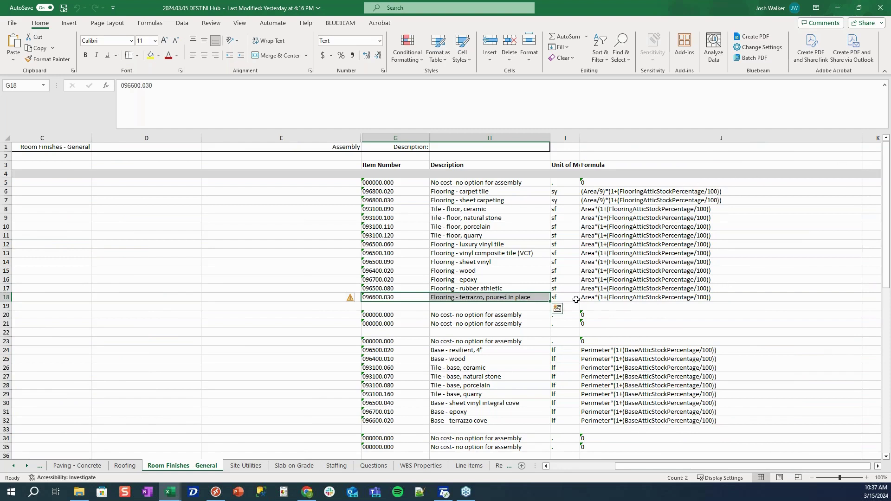
{"action": "left_click", "coordinate": [594, 298]}
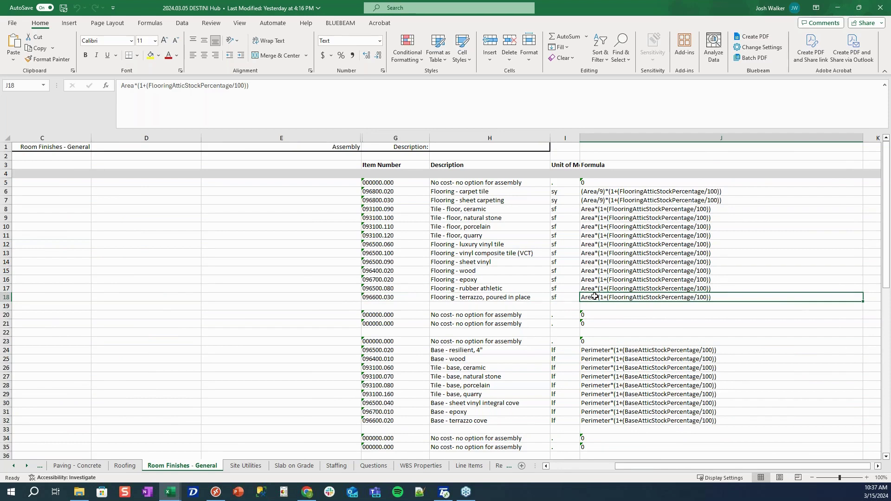
{"action": "left_click", "coordinate": [600, 193]}
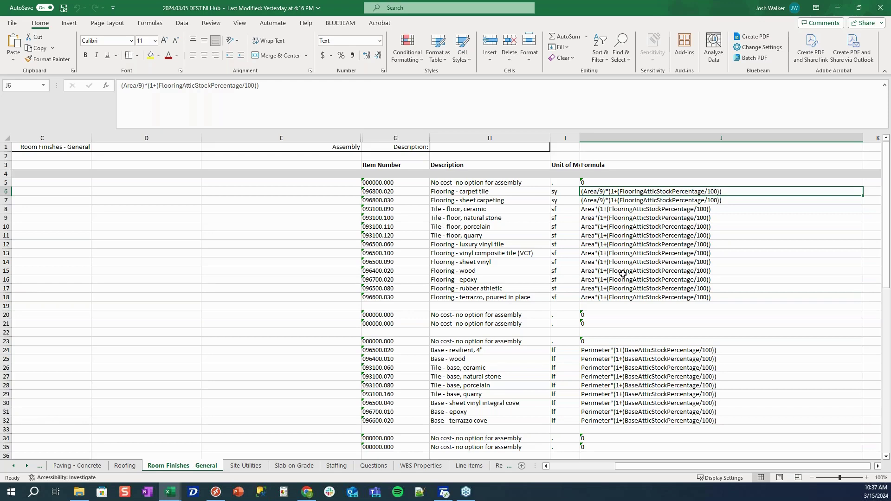
Switch back to DESTINI Estimator and change the flooring material to Carpet - Tile
{"action": "left_click", "coordinate": [444, 495]}
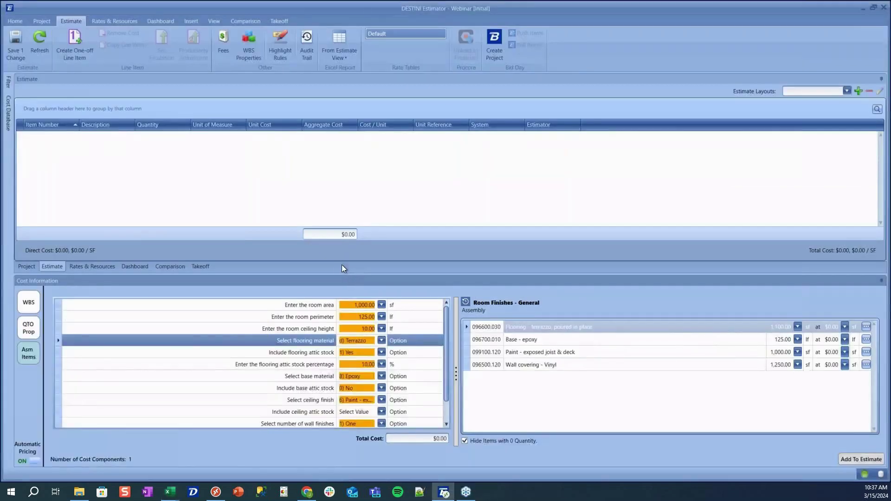
{"action": "left_click", "coordinate": [370, 342]}
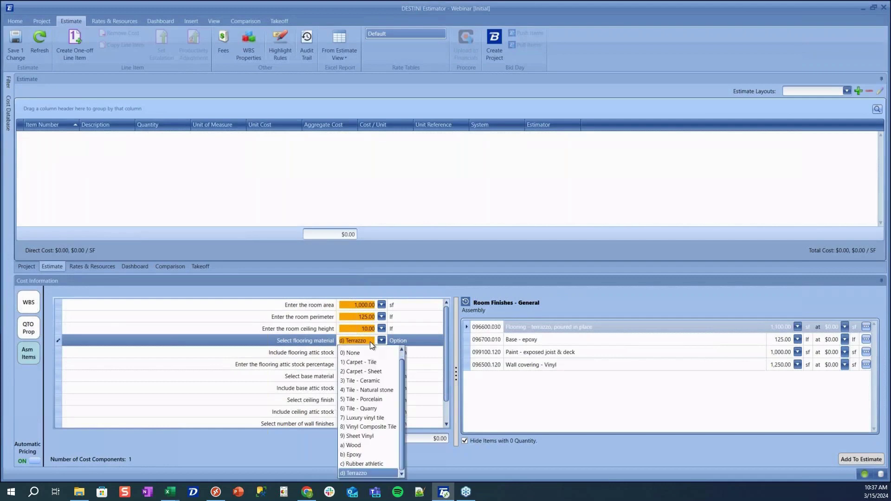
{"action": "left_click", "coordinate": [370, 371]}
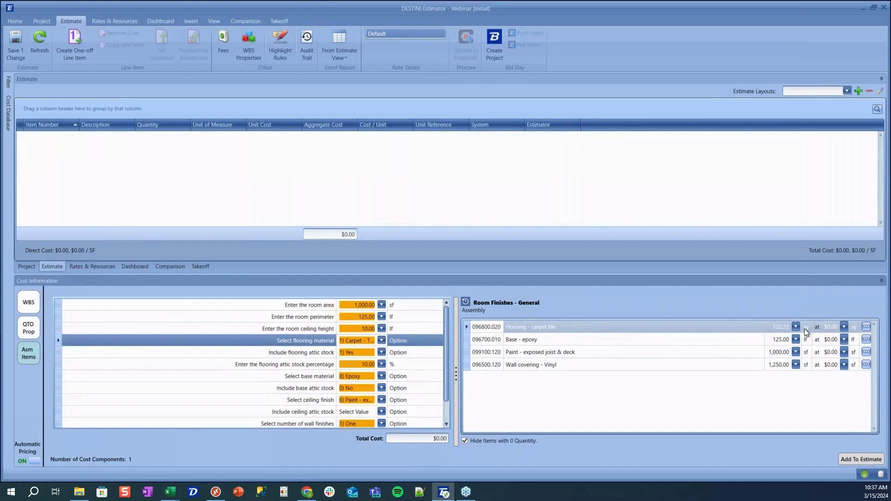
Set the number of wall finishes to Two and choose Acoustic Panels as the wainscot material
{"action": "scroll", "coordinate": [351, 360], "scroll_direction": "down", "scroll_amount": 1}
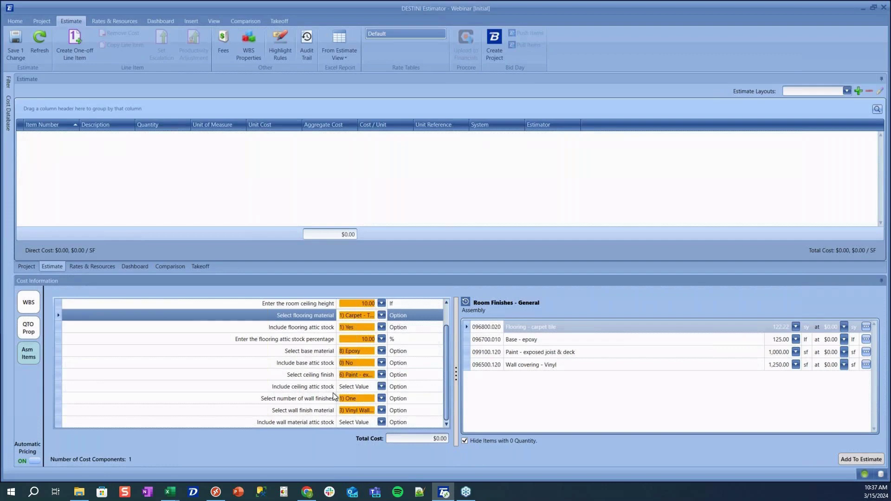
{"action": "left_click", "coordinate": [381, 398]}
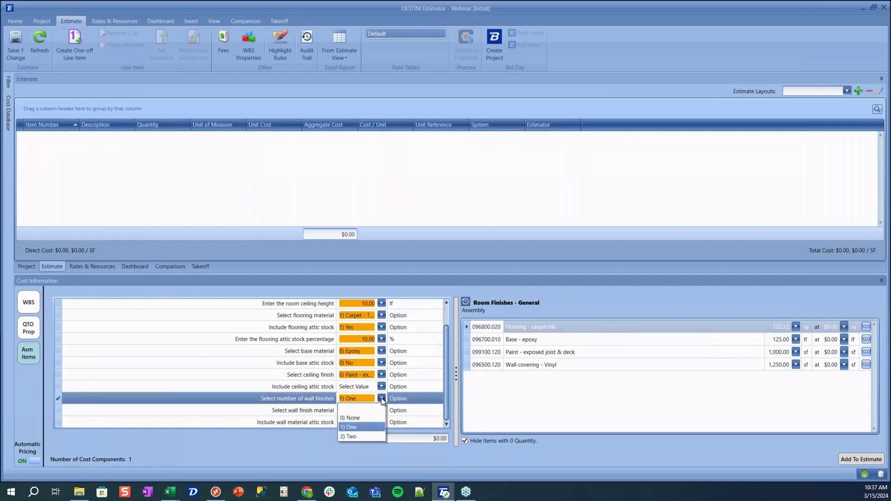
{"action": "left_click", "coordinate": [358, 435]}
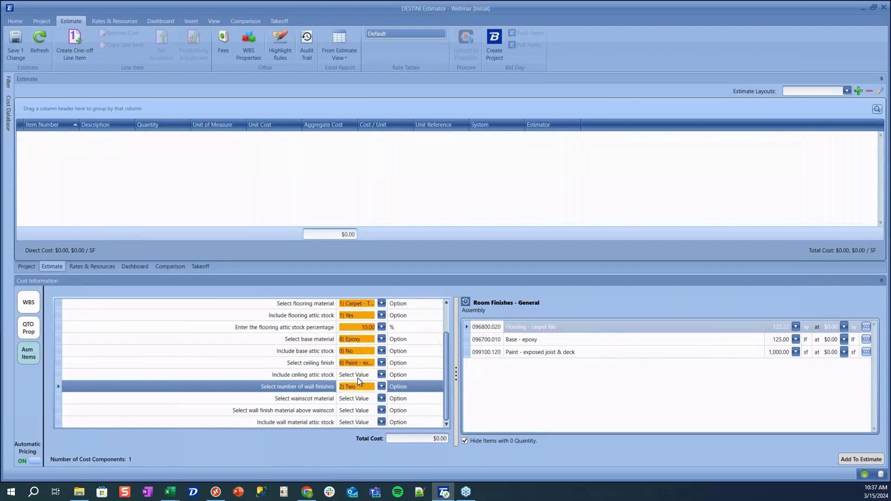
{"action": "left_click", "coordinate": [374, 400]}
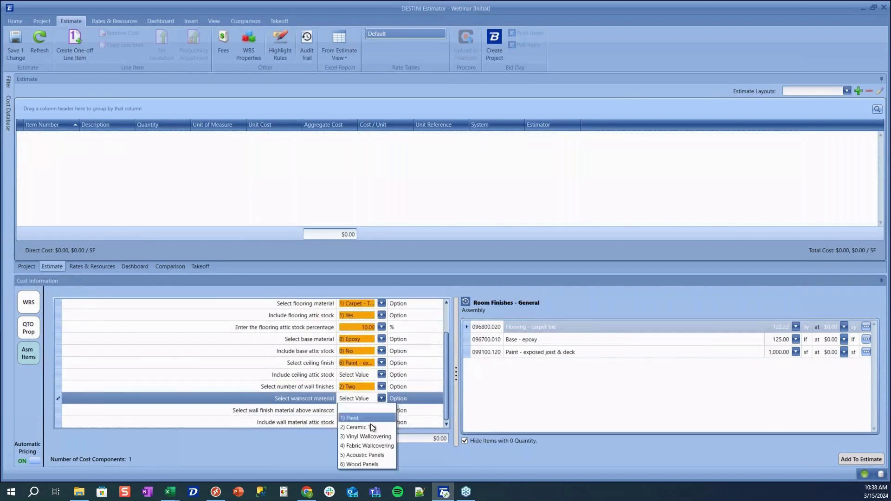
{"action": "left_click", "coordinate": [377, 454]}
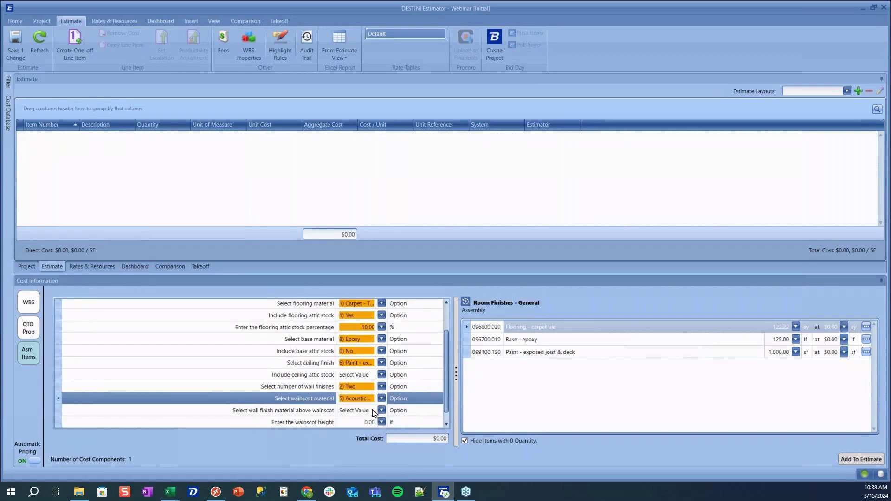
Set the wall finish above the wainscot to Paint and the wainscot height to 5 lf
{"action": "left_click", "coordinate": [373, 412]}
{"action": "left_click", "coordinate": [370, 423]}
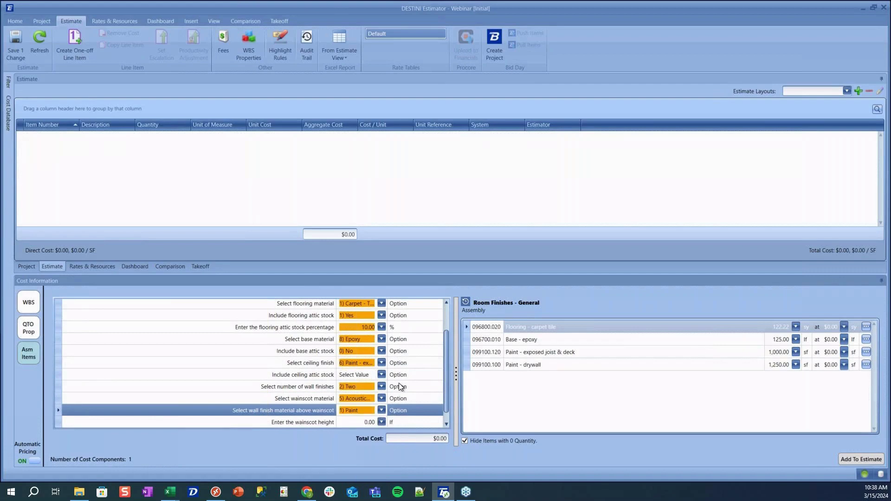
{"action": "left_click", "coordinate": [364, 412]}
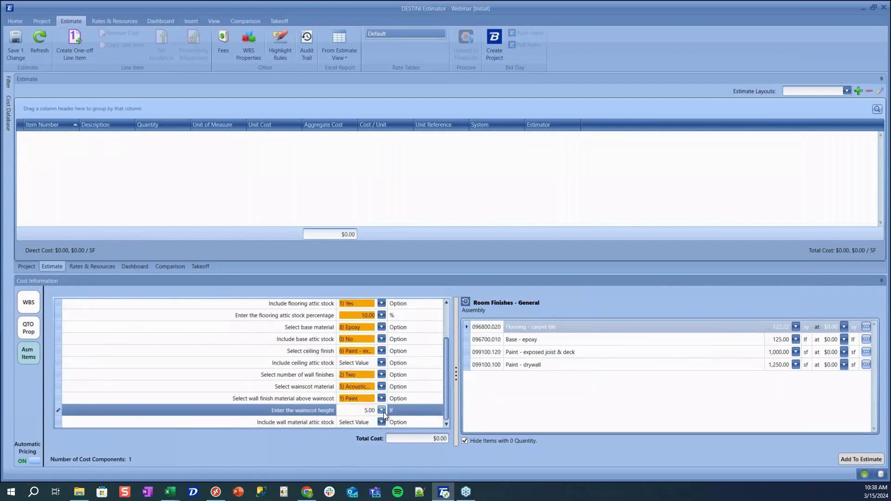
{"action": "key", "text": "Return"}
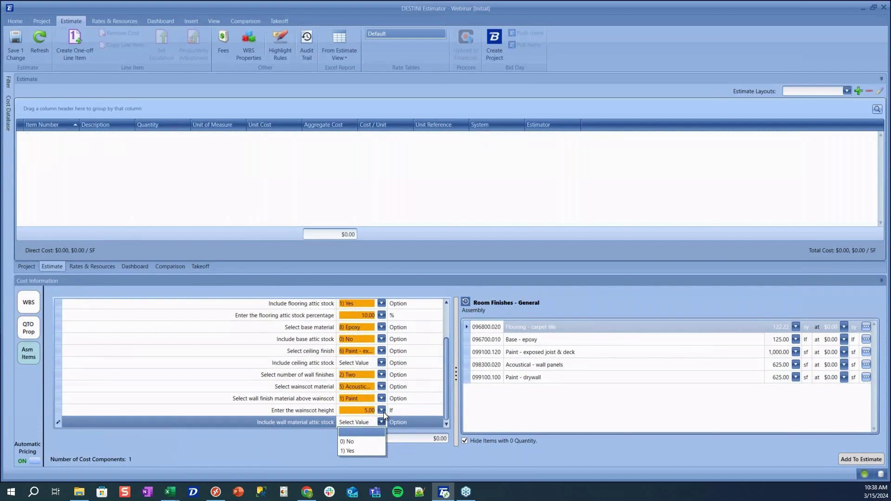
Switch to the 2024.03.05 DESTINI Hub workbook in Excel and examine the Room Finishes Walls rows for the One and Two wall finish answers
{"action": "mouse_move", "coordinate": [168, 490]}
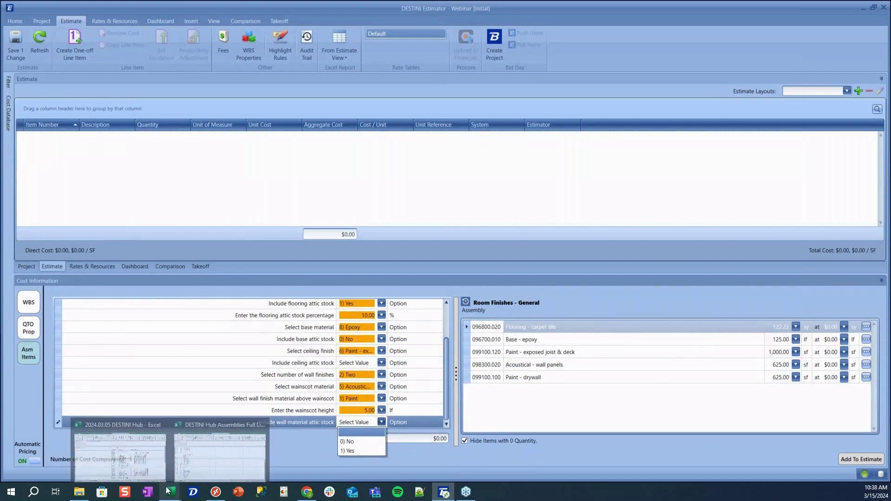
{"action": "left_click", "coordinate": [132, 472]}
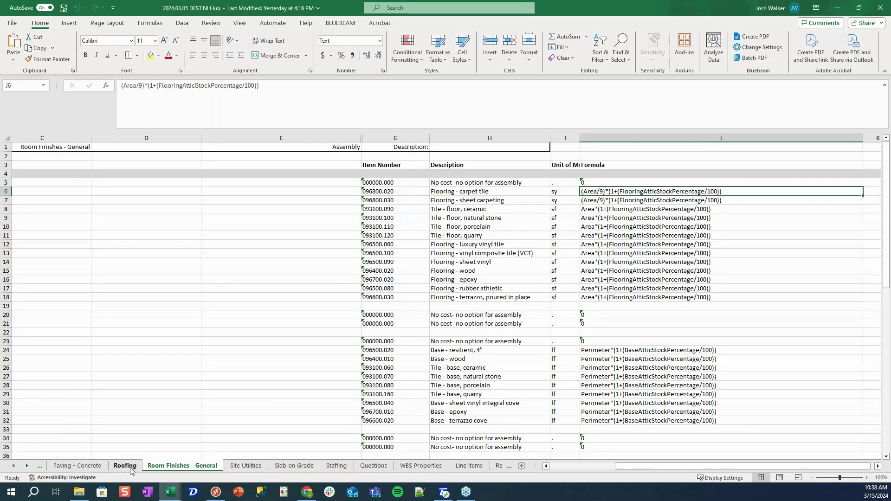
{"action": "scroll", "coordinate": [115, 341], "scroll_direction": "left", "scroll_amount": 3}
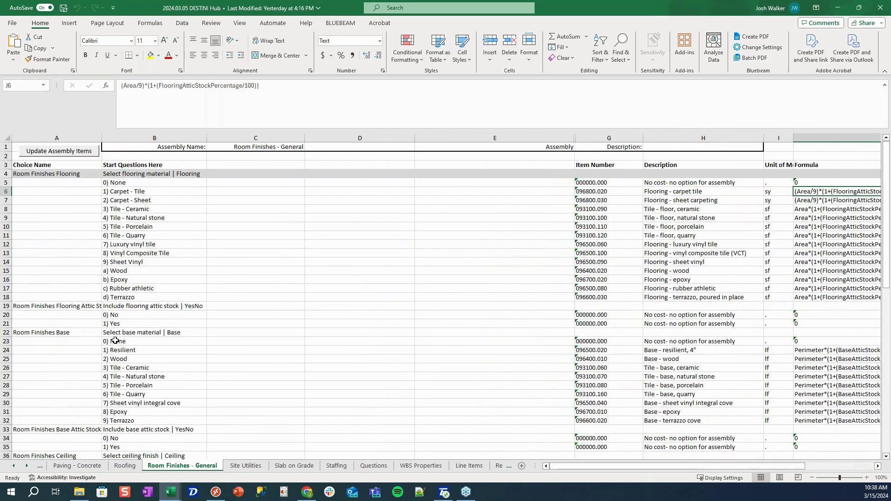
{"action": "scroll", "coordinate": [115, 341], "scroll_direction": "down", "scroll_amount": 4}
{"action": "scroll", "coordinate": [115, 341], "scroll_direction": "down", "scroll_amount": 10}
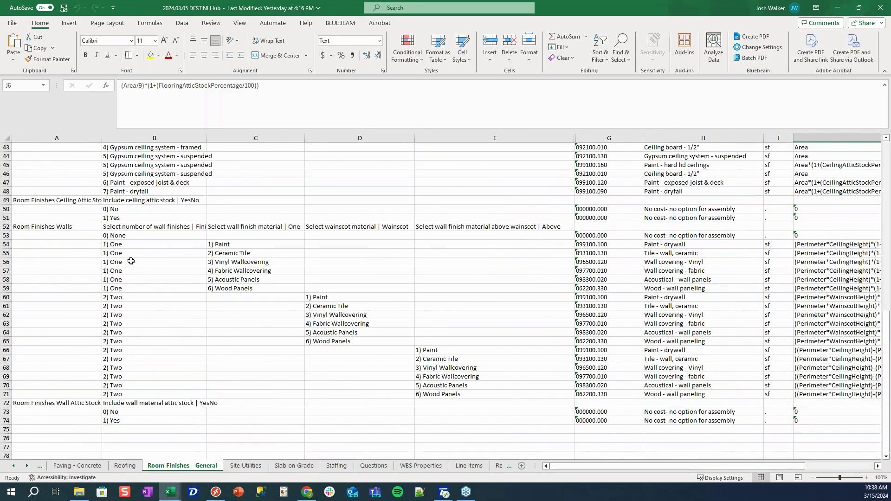
{"action": "left_click_drag", "start_coordinate": [128, 246], "coordinate": [129, 285]}
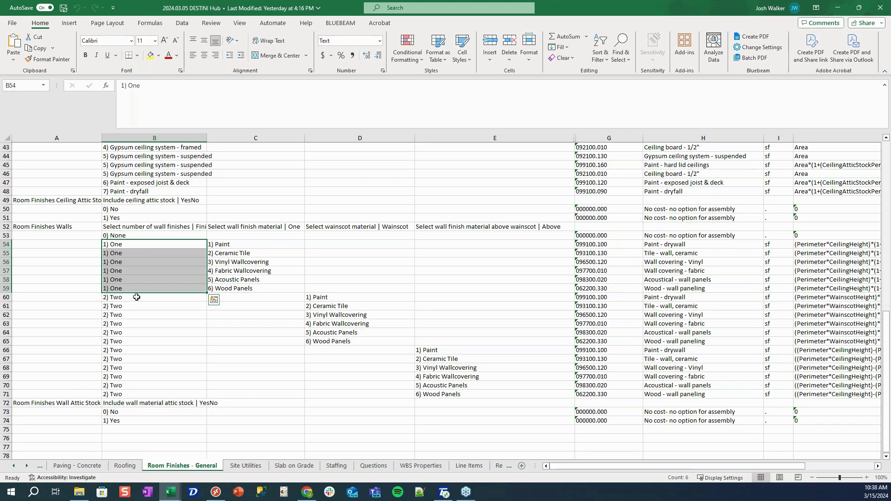
{"action": "left_click_drag", "start_coordinate": [136, 298], "coordinate": [142, 395]}
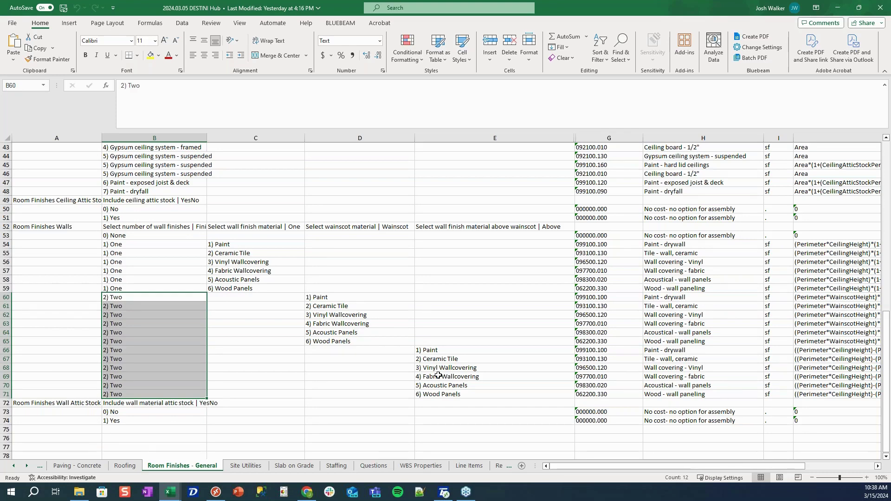
View the My Learning Content lessons in Chrome and the assembly list in the DESTINI Hub Assemblies Full List workbook in Excel
{"action": "mouse_move", "coordinate": [302, 497]}
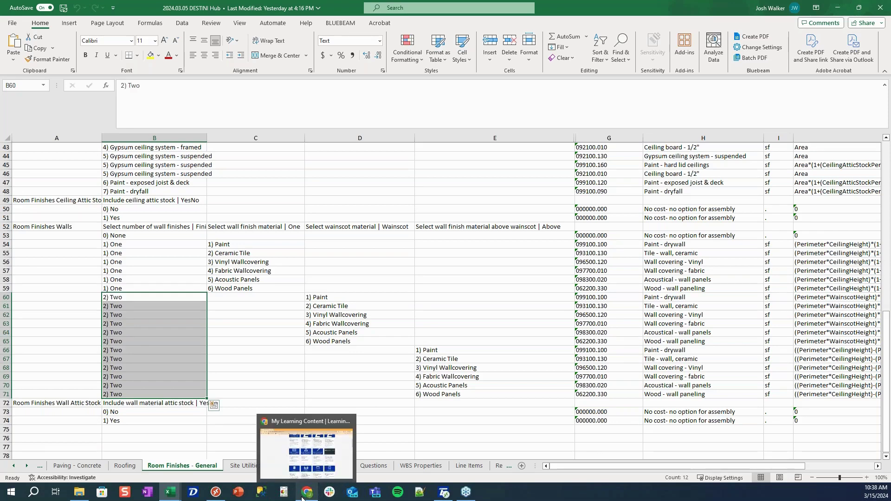
{"action": "left_click", "coordinate": [314, 471]}
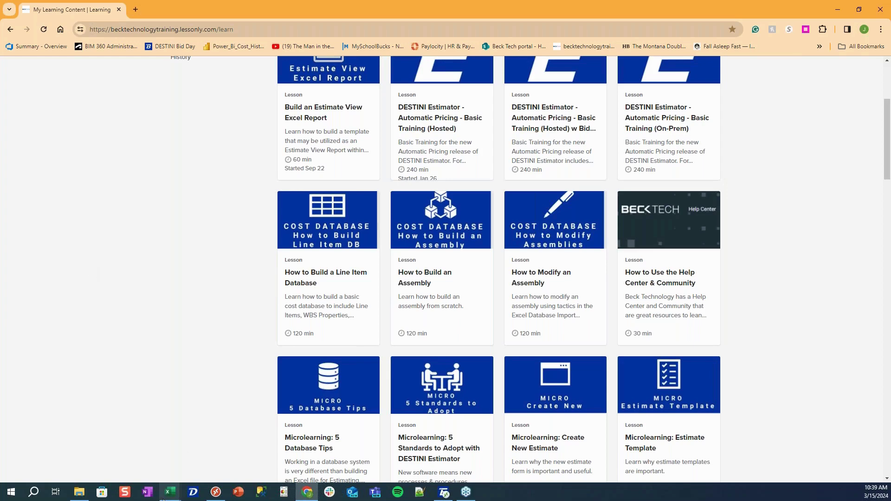
{"action": "mouse_move", "coordinate": [163, 499]}
{"action": "left_click", "coordinate": [221, 452]}
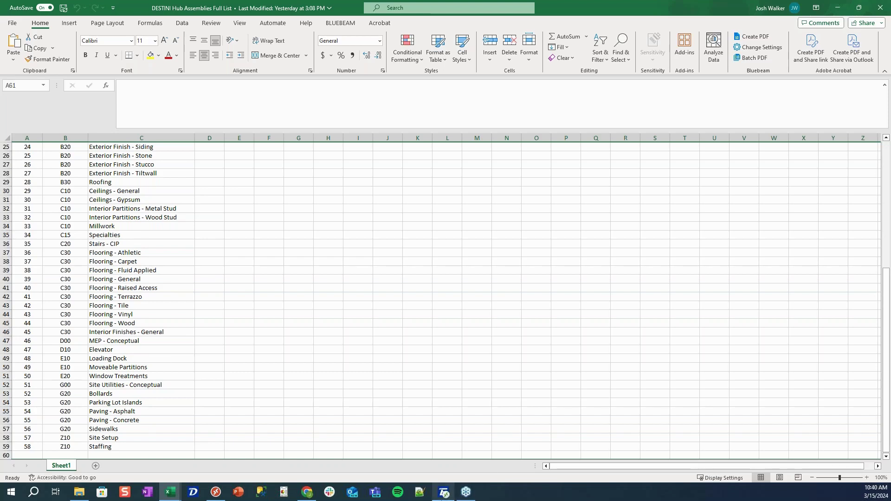
Compare the base material options in DESTINI Estimator with the Room Finishes Base answers in the 2024.03.05 DESTINI Hub workbook in Excel
{"action": "left_click", "coordinate": [444, 479]}
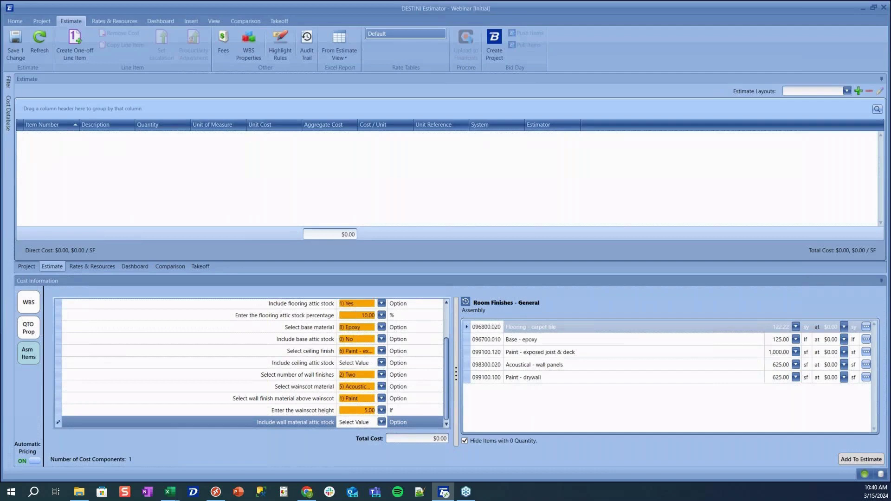
{"action": "left_click", "coordinate": [360, 331]}
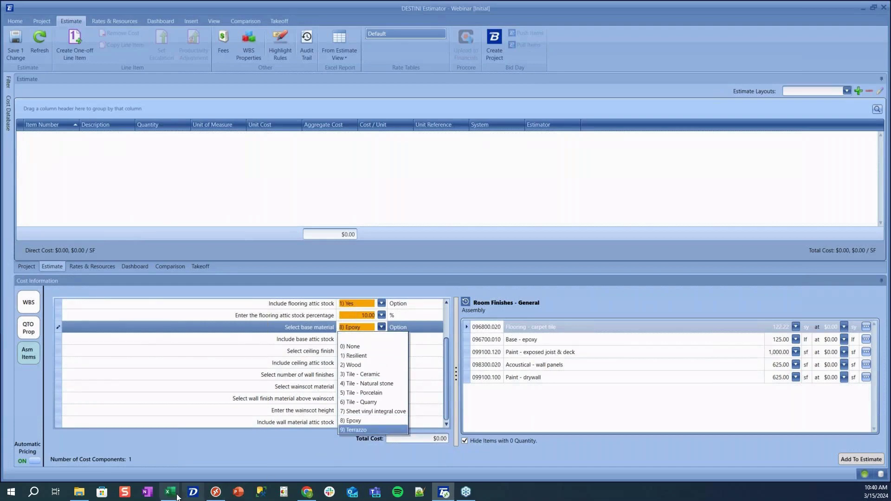
{"action": "mouse_move", "coordinate": [177, 497]}
{"action": "left_click", "coordinate": [120, 446]}
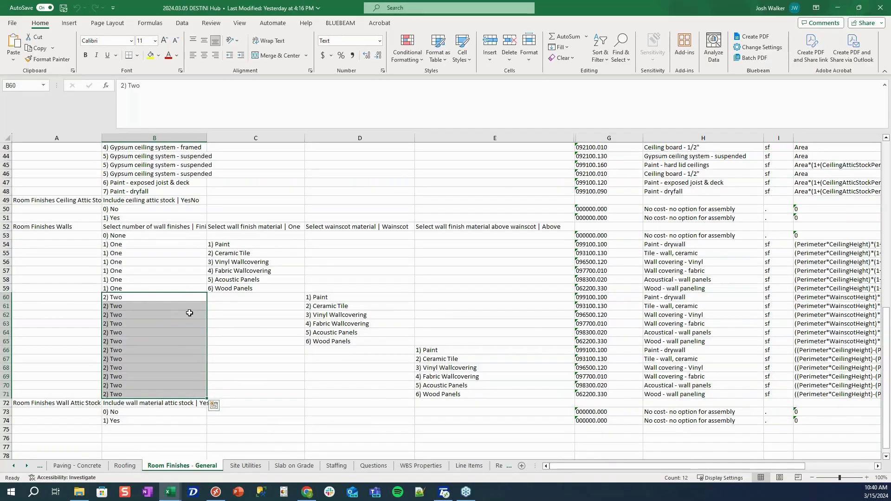
{"action": "scroll", "coordinate": [190, 313], "scroll_direction": "up", "scroll_amount": 11}
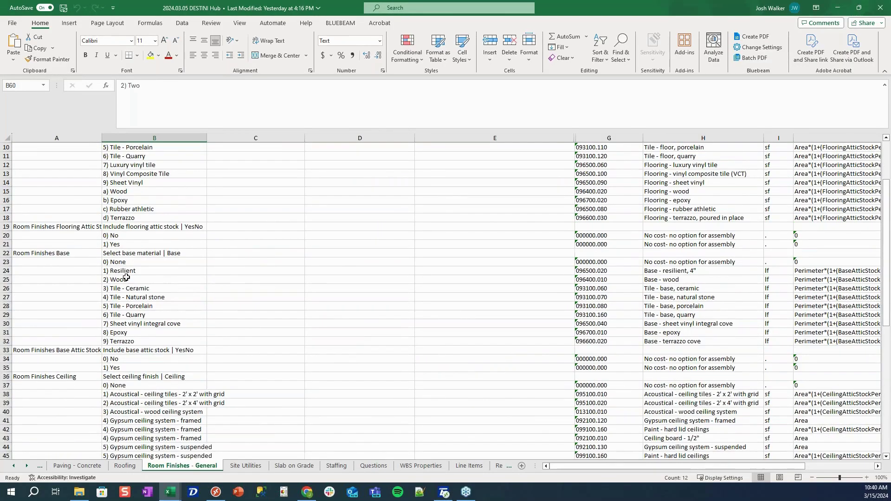
{"action": "left_click_drag", "start_coordinate": [142, 261], "coordinate": [139, 342]}
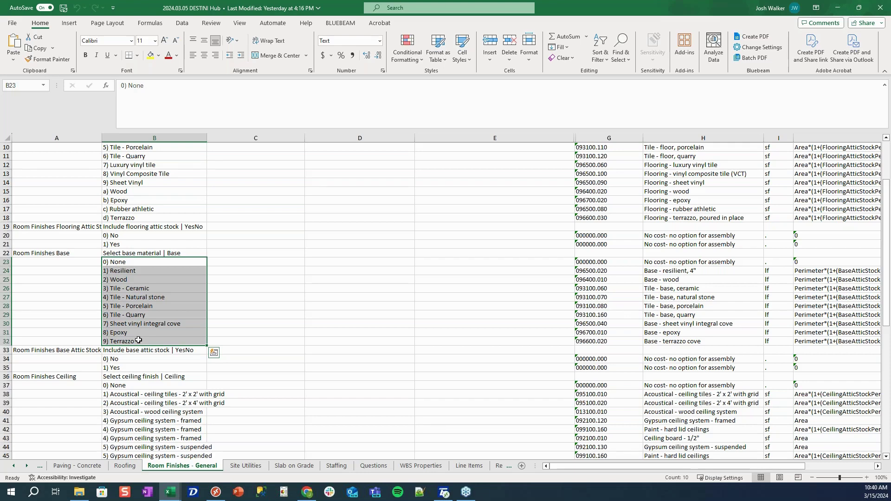
{"action": "scroll", "coordinate": [117, 303], "scroll_direction": "up", "scroll_amount": 1}
{"action": "scroll", "coordinate": [117, 303], "scroll_direction": "up", "scroll_amount": 3}
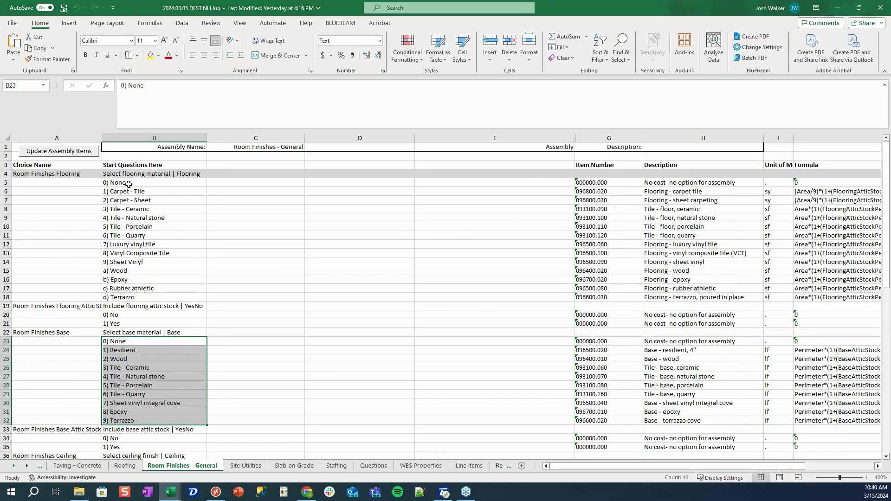
Compare the Room Finishes Flooring answers in the Hub workbook with the flooring material options in DESTINI Estimator
{"action": "left_click_drag", "start_coordinate": [126, 182], "coordinate": [125, 298]}
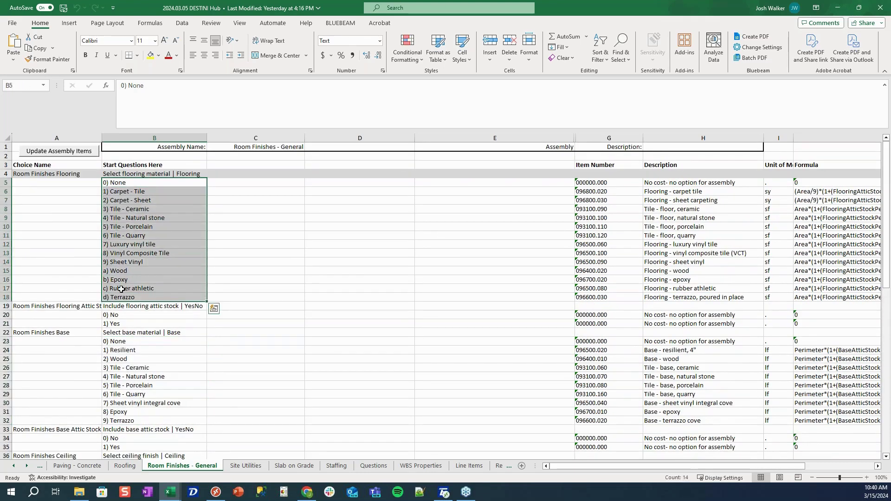
{"action": "mouse_move", "coordinate": [443, 492]}
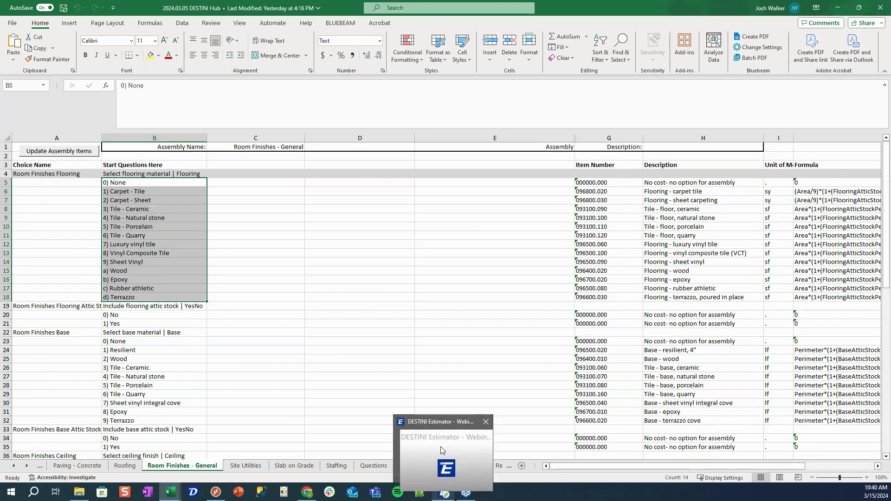
{"action": "left_click", "coordinate": [441, 447]}
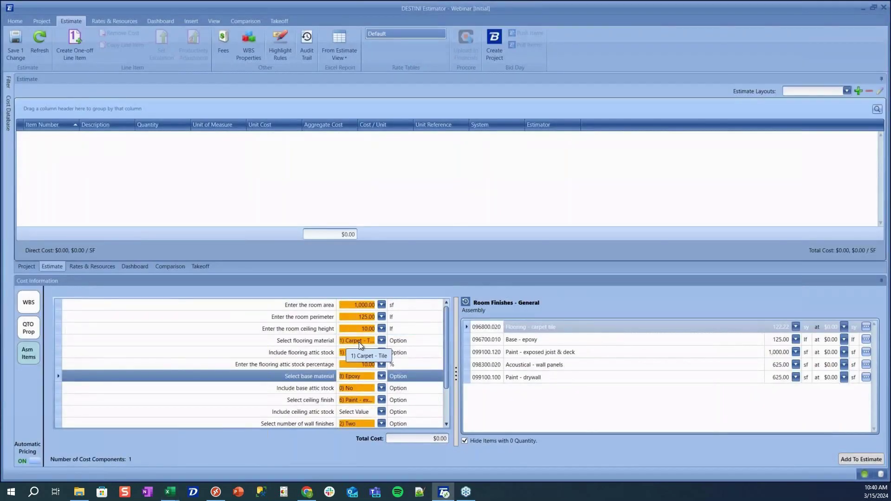
{"action": "left_click", "coordinate": [359, 342]}
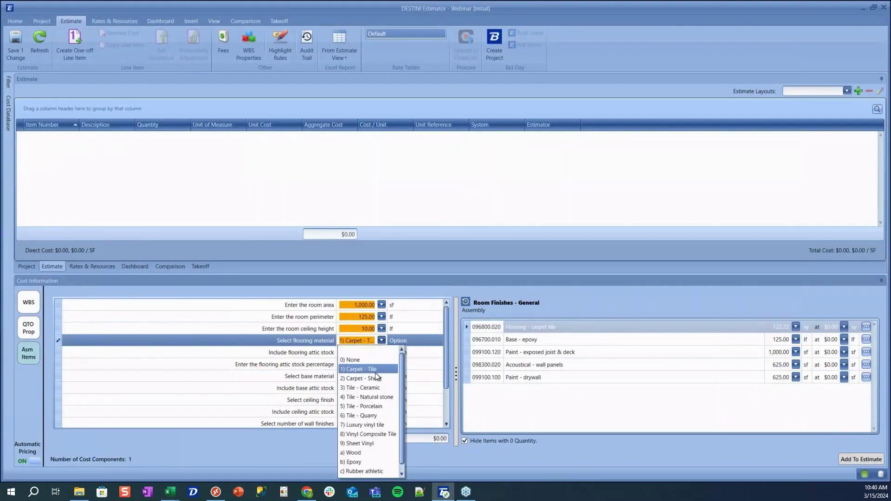
{"action": "scroll", "coordinate": [375, 373], "scroll_direction": "down", "scroll_amount": 1}
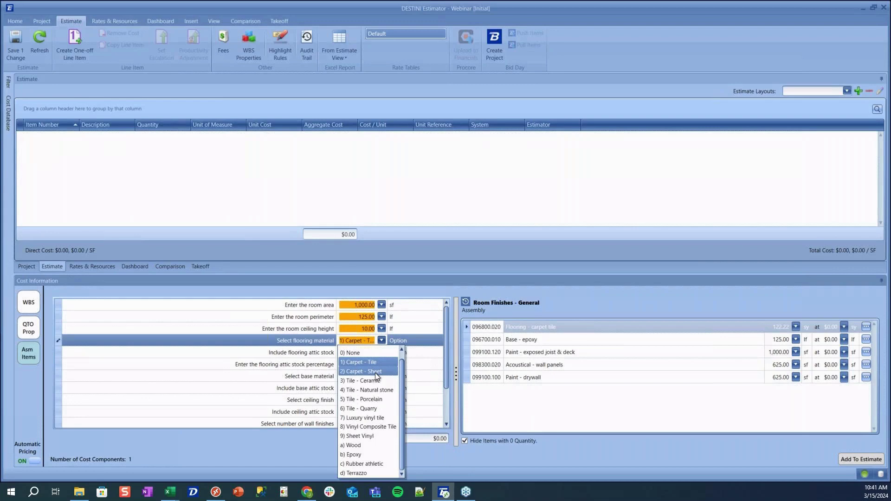
{"action": "left_click", "coordinate": [403, 316]}
Clear the flooring material answer, and set it back to Carpet - Tile
{"action": "left_click", "coordinate": [352, 341]}
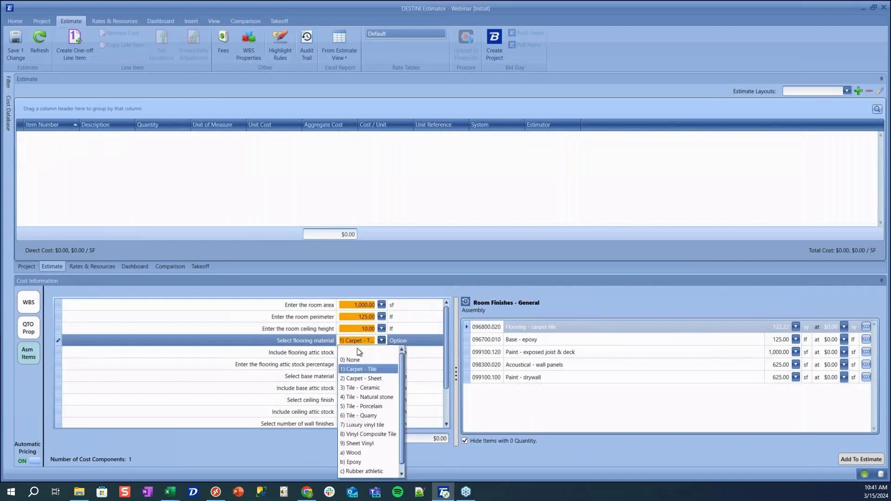
{"action": "left_click", "coordinate": [360, 350]}
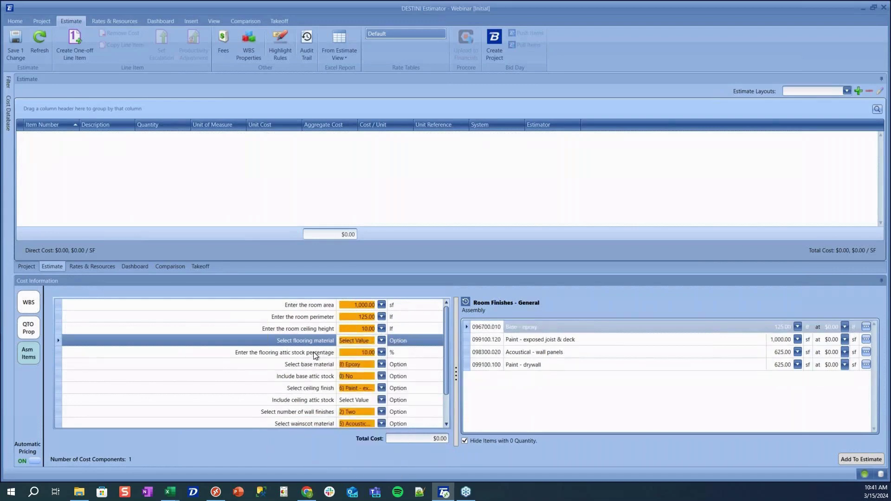
{"action": "left_click", "coordinate": [361, 341]}
{"action": "left_click", "coordinate": [350, 371]}
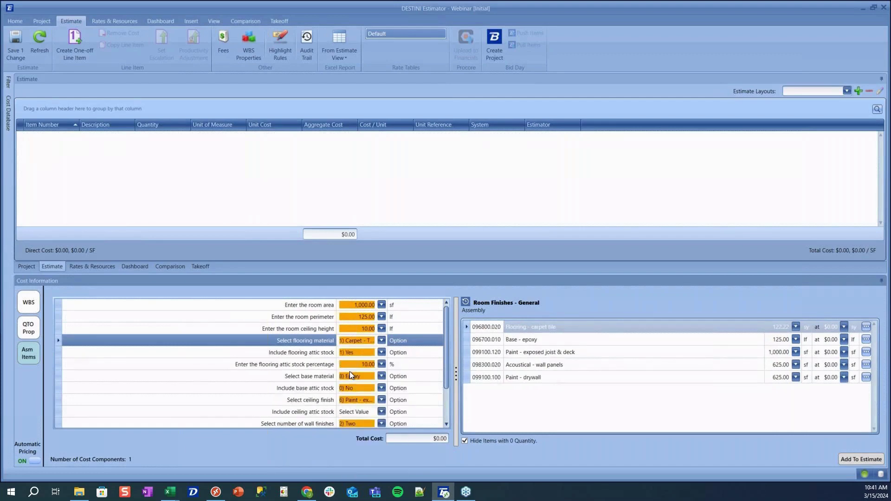